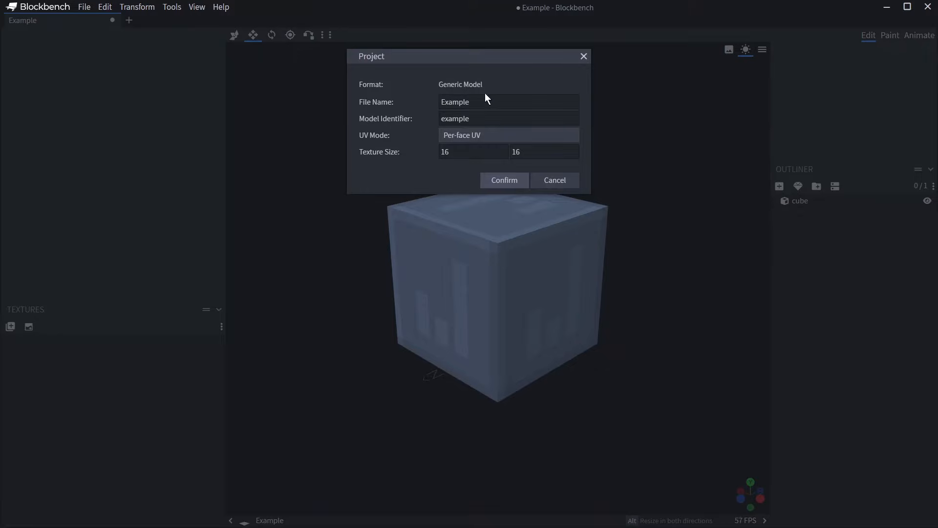
# - Set the project's UV mode to Box UV and its texture size to 64 × 64
pyautogui.click(484, 137)
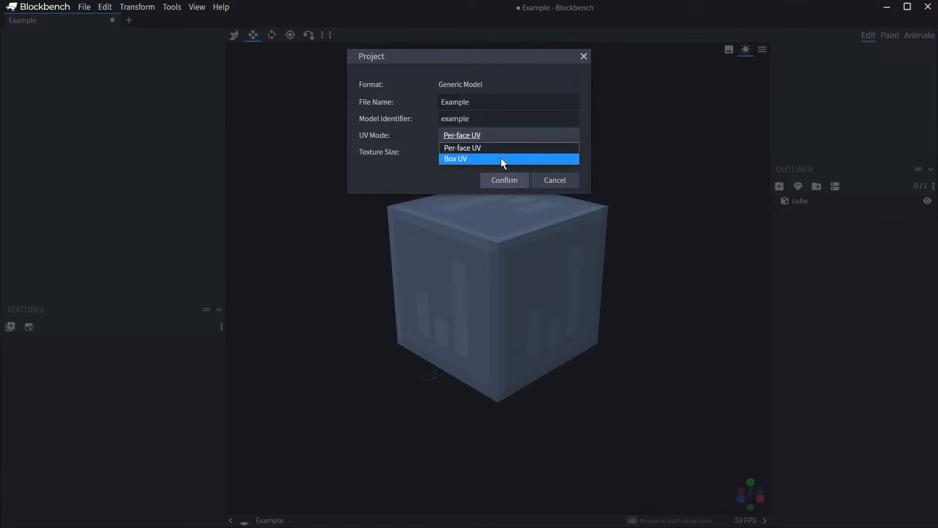
pyautogui.click(500, 158)
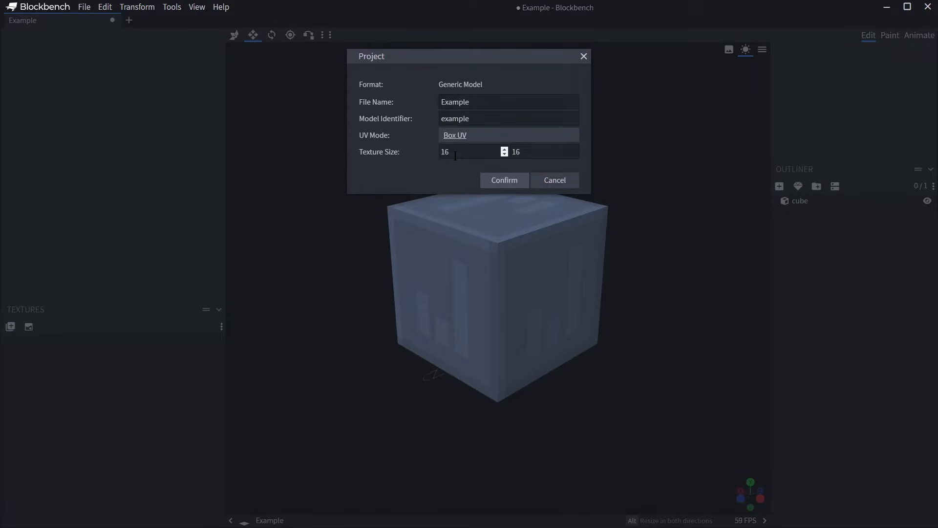
pyautogui.press('Tab')
pyautogui.moveTo(472, 154); pyautogui.dragTo(437, 157)
pyautogui.write('64')
pyautogui.moveTo(533, 153); pyautogui.dragTo(510, 152)
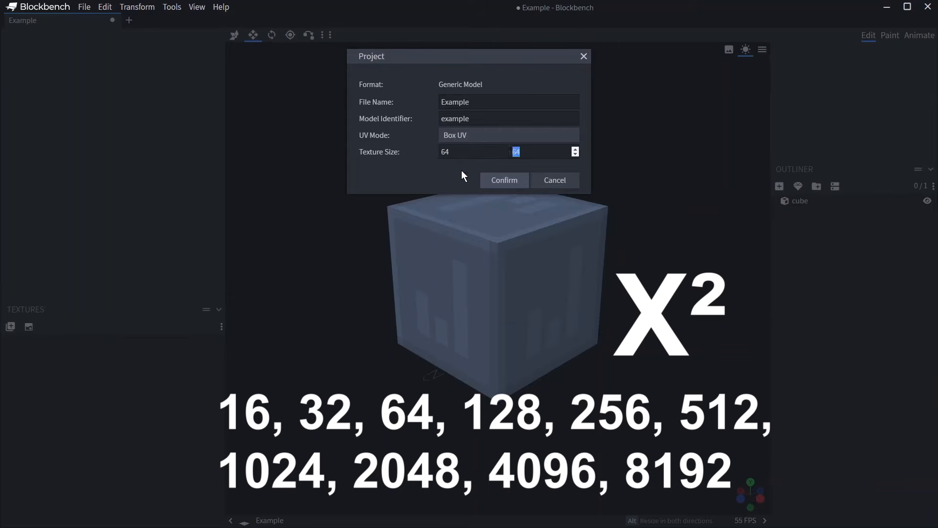
pyautogui.click(499, 179)
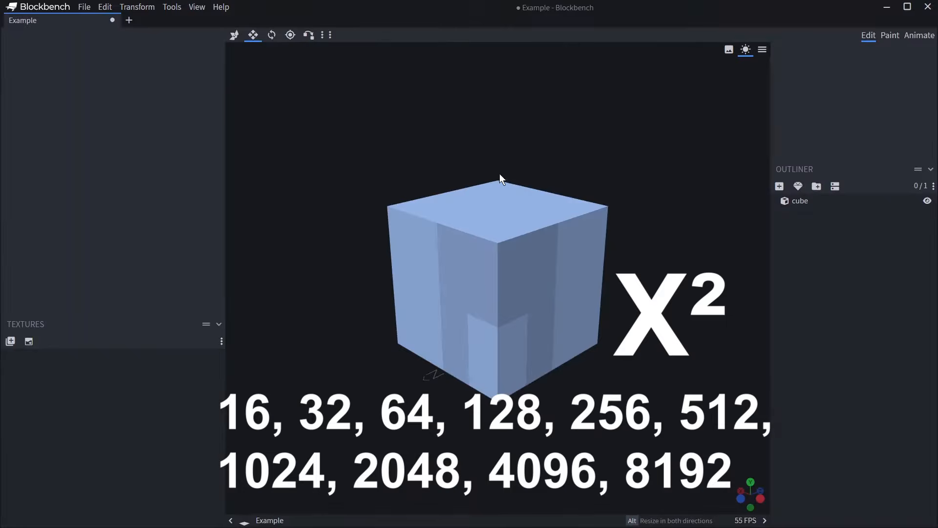
# - Switch the viewport to UV Preview and select the cube
pyautogui.click(728, 50)
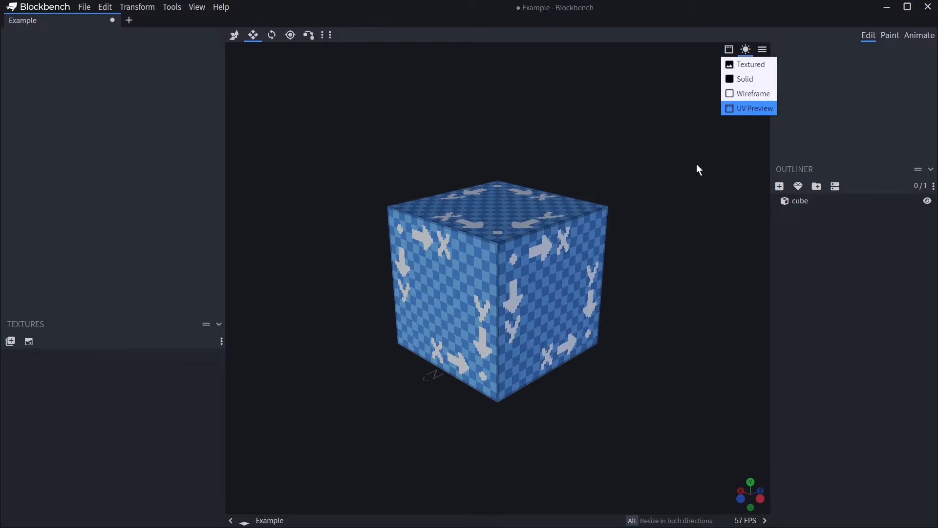
pyautogui.click(679, 183)
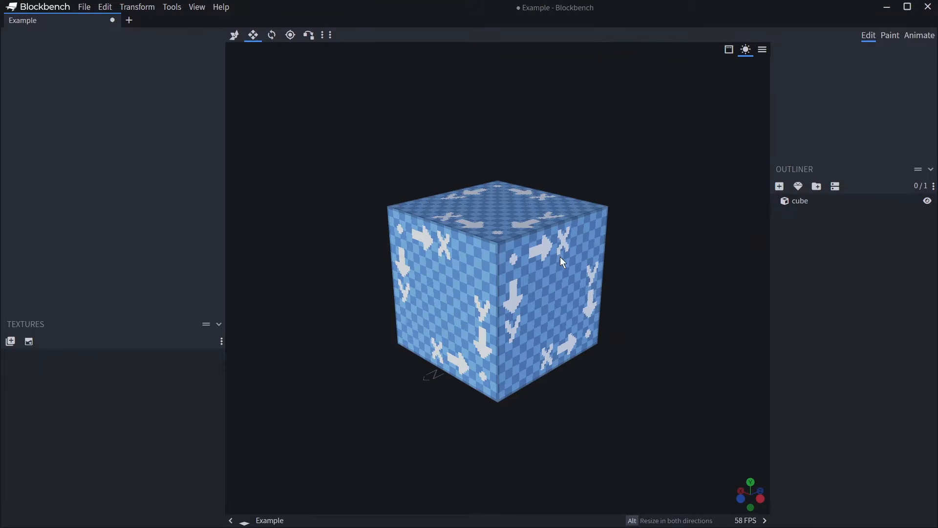
pyautogui.click(488, 266)
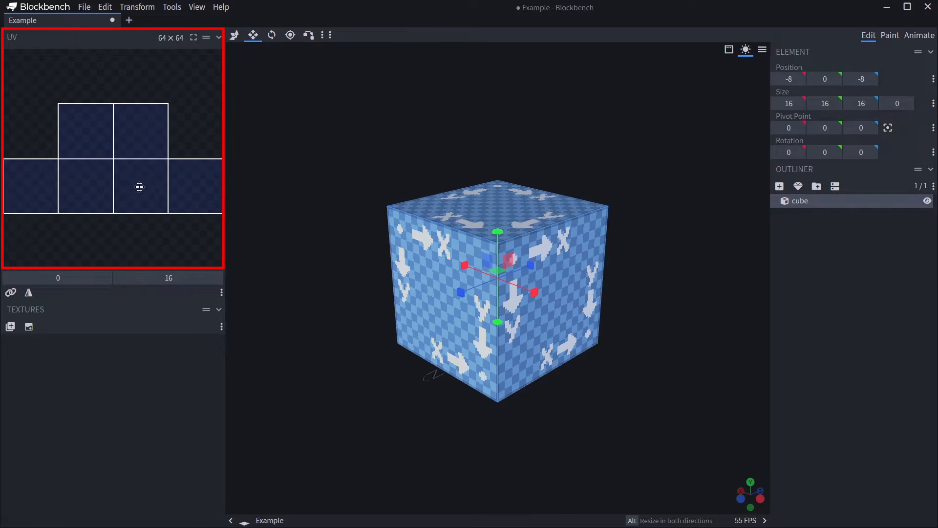
# - Move the cube's box UV layout on the texture to offset 0, 0
pyautogui.moveTo(144, 187); pyautogui.dragTo(150, 120)
pyautogui.click(794, 376)
pyautogui.click(430, 249)
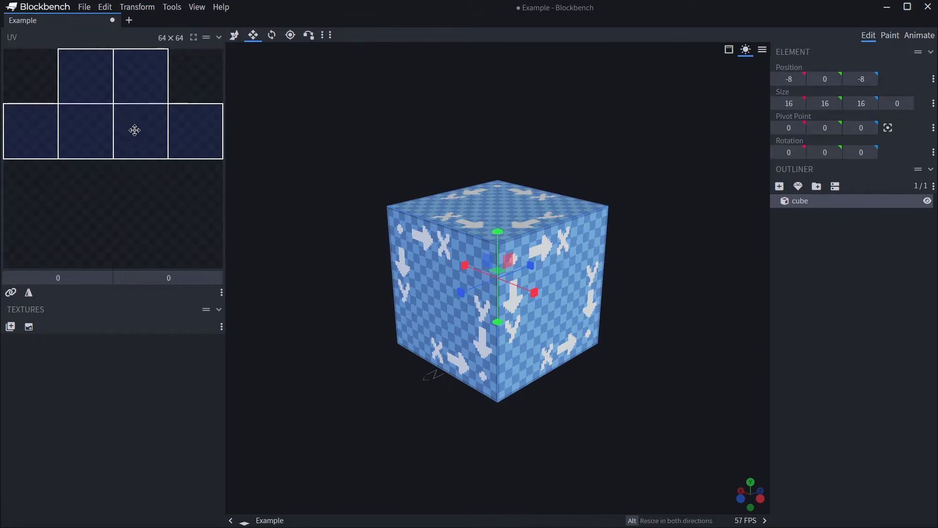
pyautogui.moveTo(123, 115)
pyautogui.mouseDown()
pyautogui.moveTo(115, 224)
pyautogui.moveTo(123, 105)
pyautogui.moveTo(121, 260)
pyautogui.moveTo(122, 115)
pyautogui.mouseUp()
pyautogui.moveTo(58, 281); pyautogui.dragTo(73, 281)
pyautogui.moveTo(162, 282)
pyautogui.mouseDown()
pyautogui.moveTo(196, 282)
pyautogui.moveTo(162, 282)
pyautogui.mouseUp()
# - Mirror the cube's box UV so that its faces are flipped horizontally
pyautogui.click(29, 293)
pyautogui.click(29, 293)
pyautogui.click(28, 293)
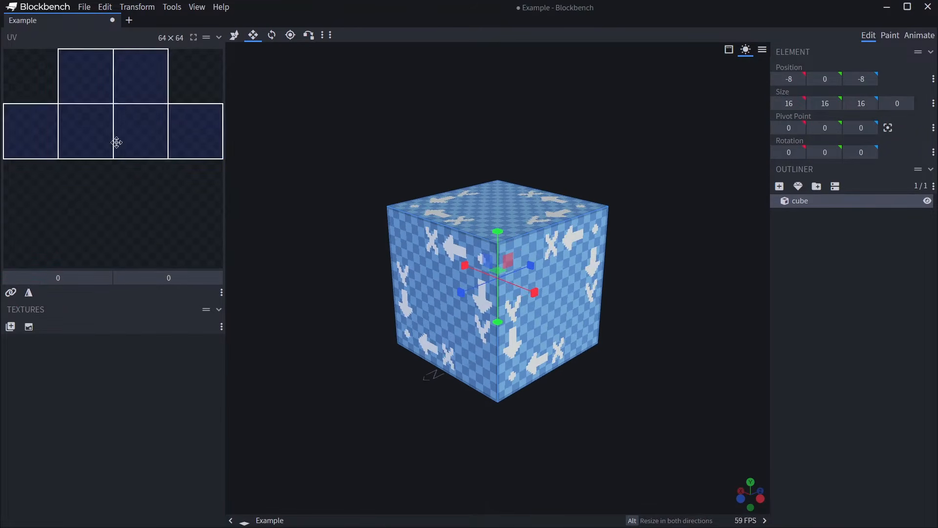
# - Change the project's UV mode to Per-face UV
pyautogui.click(170, 40)
pyautogui.click(459, 135)
pyautogui.click(484, 147)
pyautogui.click(503, 180)
# - Try moving and scaling the North face's UV, and restore its horizontal scale to -16
pyautogui.moveTo(71, 146)
pyautogui.mouseDown()
pyautogui.moveTo(88, 172)
pyautogui.moveTo(71, 147)
pyautogui.moveTo(88, 143)
pyautogui.moveTo(81, 150)
pyautogui.mouseUp()
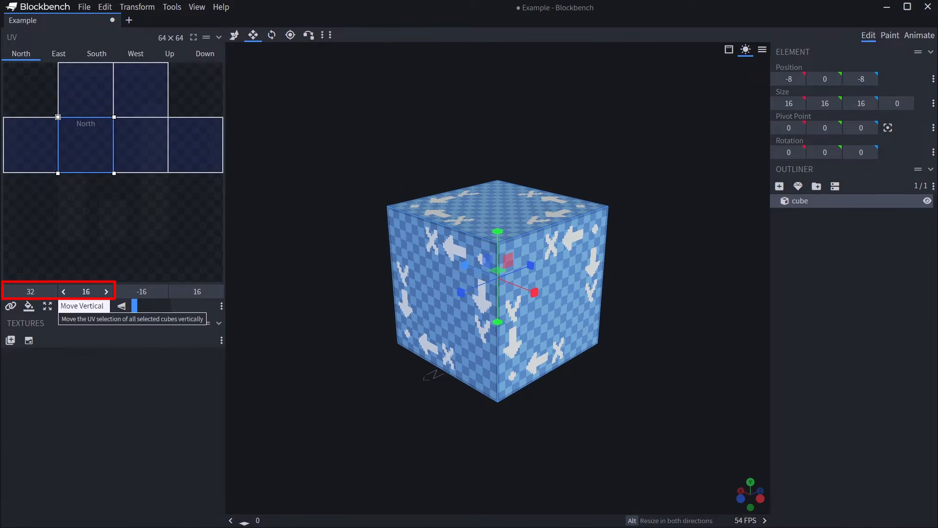
pyautogui.moveTo(114, 173)
pyautogui.mouseDown()
pyautogui.moveTo(107, 203)
pyautogui.moveTo(147, 234)
pyautogui.moveTo(129, 238)
pyautogui.moveTo(114, 174)
pyautogui.mouseUp()
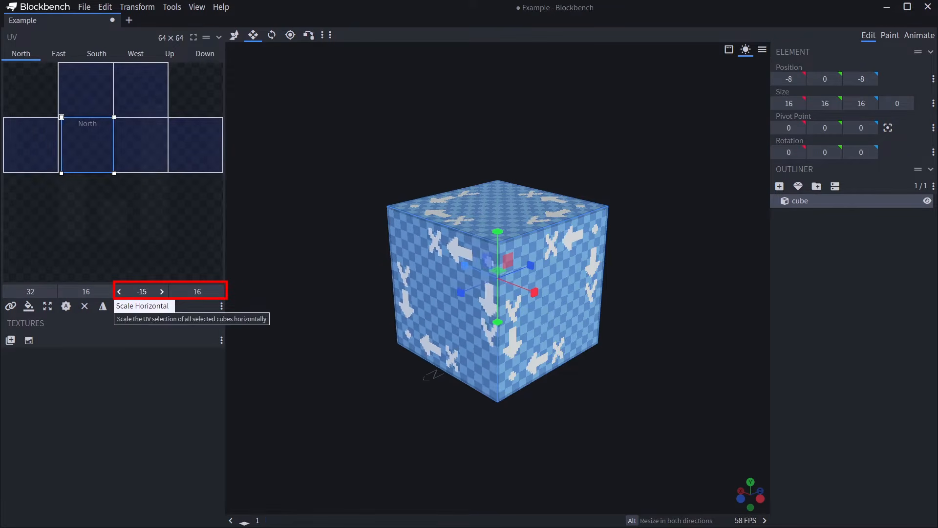
pyautogui.click(119, 292)
# - Try mirroring the North face's UV horizontally and vertically and rotating it, returning it to its original orientation
pyautogui.click(102, 306)
pyautogui.click(102, 306)
pyautogui.click(126, 308)
pyautogui.click(126, 308)
pyautogui.moveTo(135, 307)
pyautogui.mouseDown()
pyautogui.moveTo(168, 312)
pyautogui.moveTo(127, 315)
pyautogui.mouseUp()
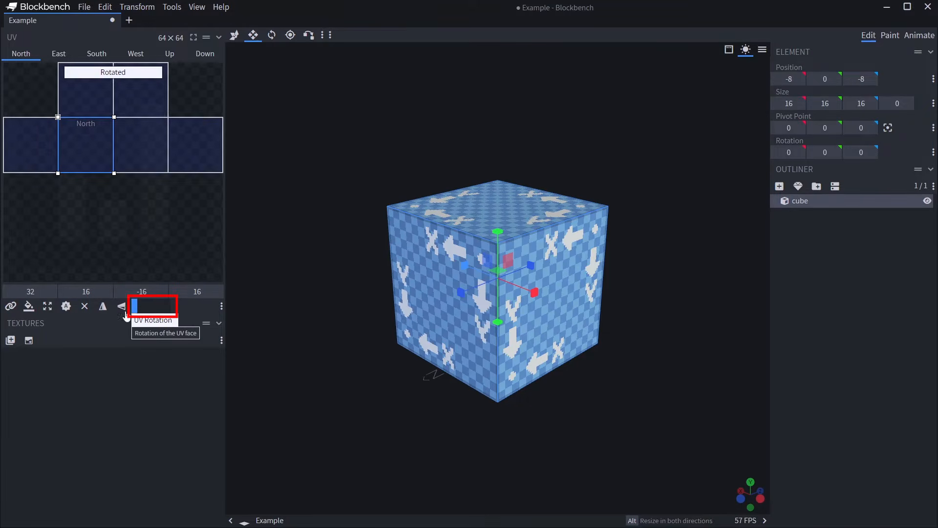
# - Apply the North face's UV settings to all faces and maximize the North face's UV over the whole texture
pyautogui.click(34, 306)
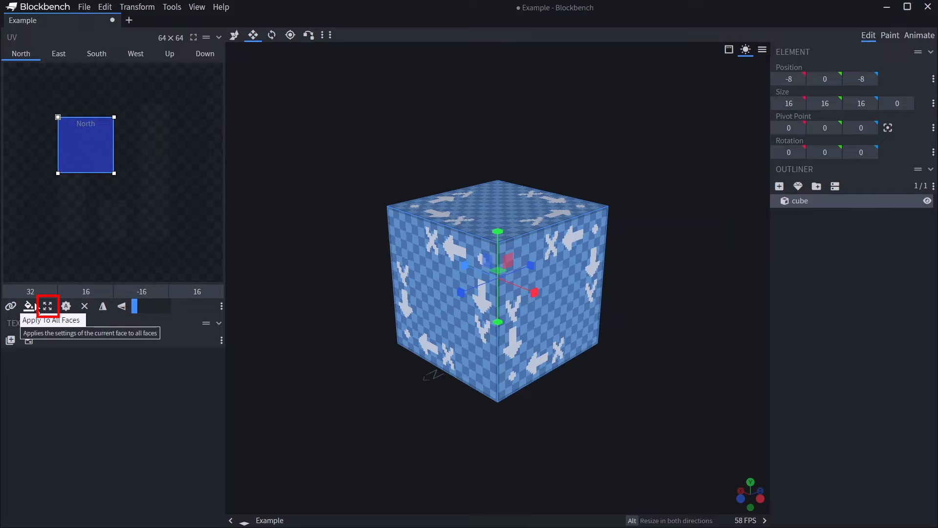
pyautogui.click(47, 306)
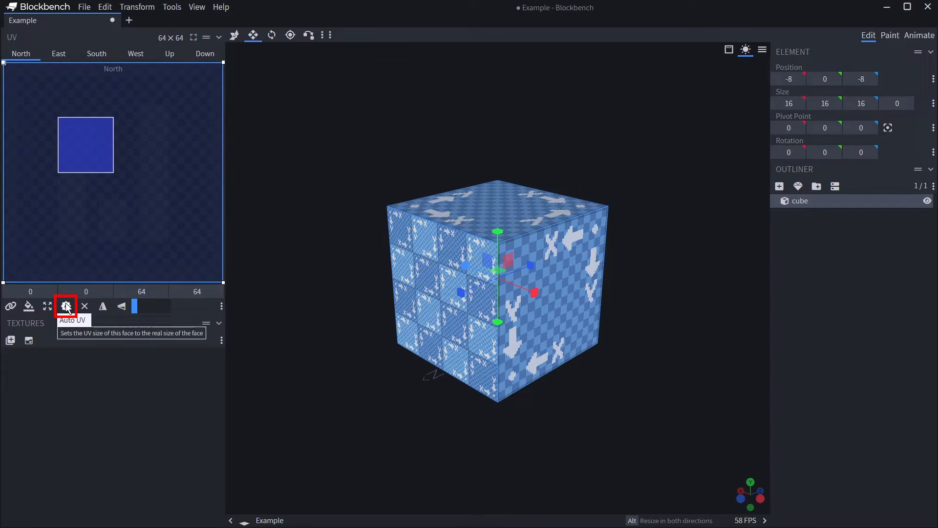
# - Fit the North face's UV to its real size with Auto UV, and remove that face
pyautogui.click(66, 307)
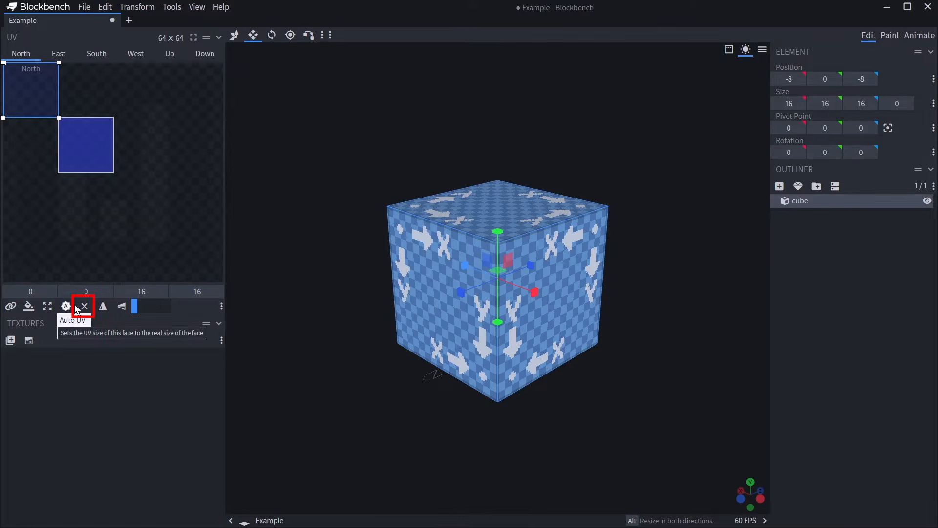
pyautogui.click(86, 308)
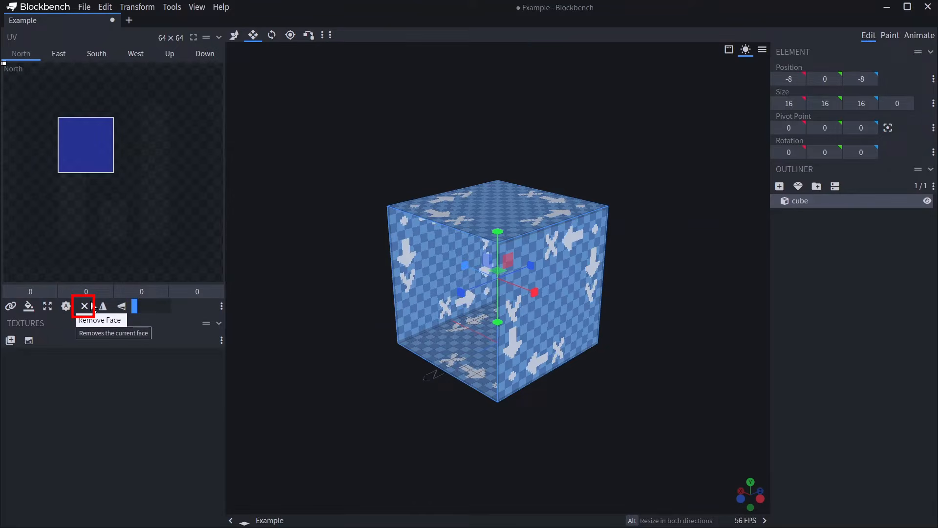
pyautogui.keyDown('ctrl'); pyautogui.scroll(2, 80, 184); pyautogui.keyUp('ctrl')
pyautogui.keyDown('ctrl'); pyautogui.scroll(-3, 80, 184); pyautogui.keyUp('ctrl')
pyautogui.rightClick(79, 184)
pyautogui.moveTo(97, 191)
pyautogui.click(204, 192)
pyautogui.rightClick(121, 229)
pyautogui.moveTo(162, 235)
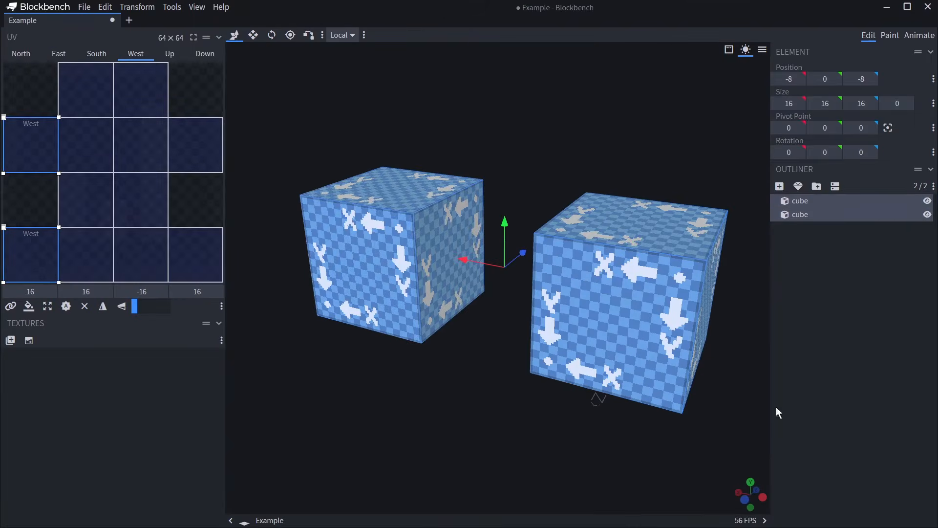
# - Select one of the two cubes and set the UV display to All Faces on All Elements
pyautogui.click(776, 409)
pyautogui.click(598, 391)
pyautogui.rightClick(165, 232)
pyautogui.moveTo(192, 255)
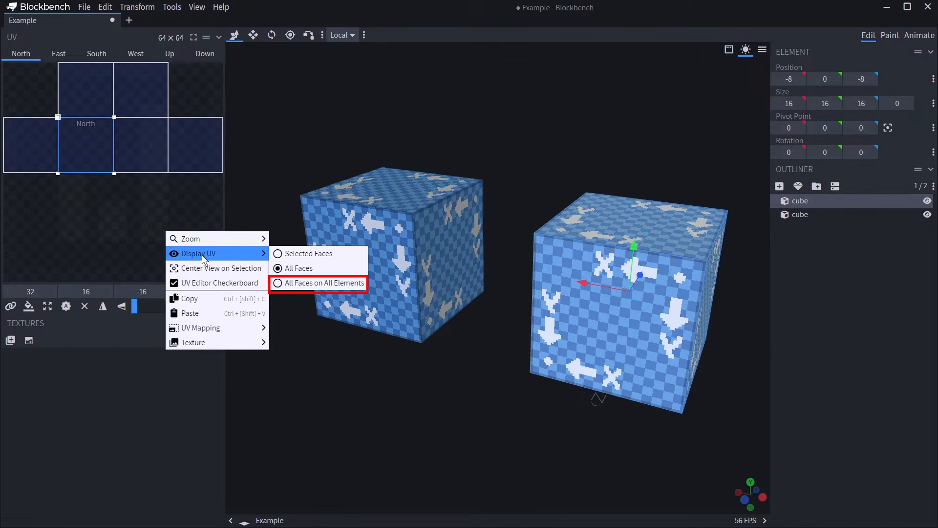
pyautogui.click(322, 284)
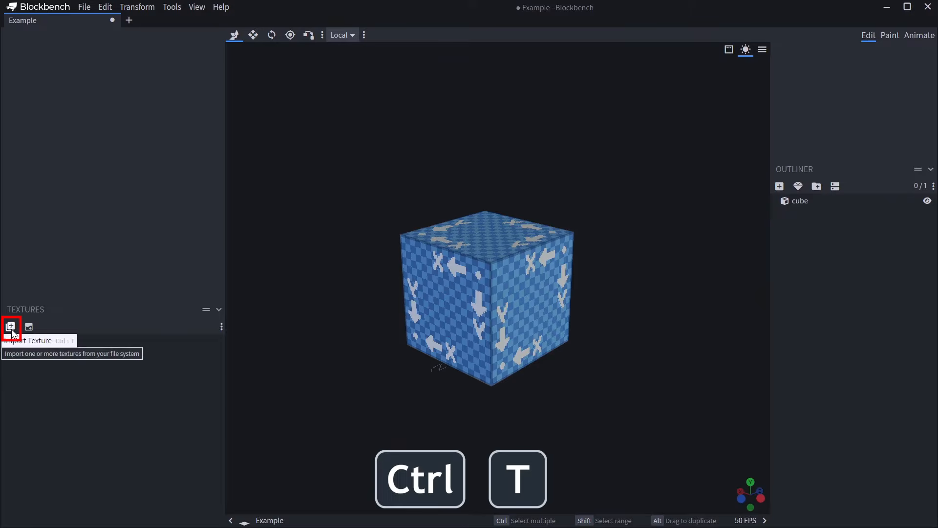
# - Switch the viewport to Textured mode and select the cube
pyautogui.click(730, 50)
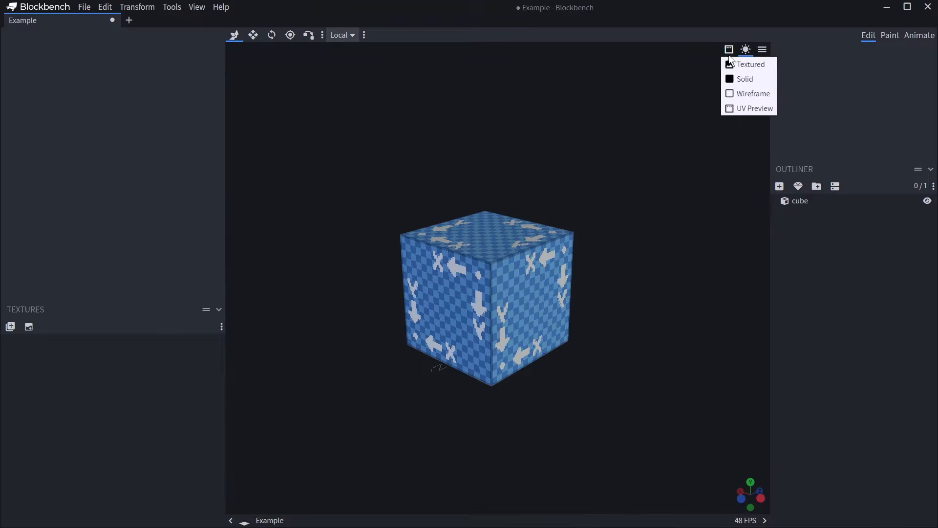
pyautogui.click(740, 78)
pyautogui.click(504, 327)
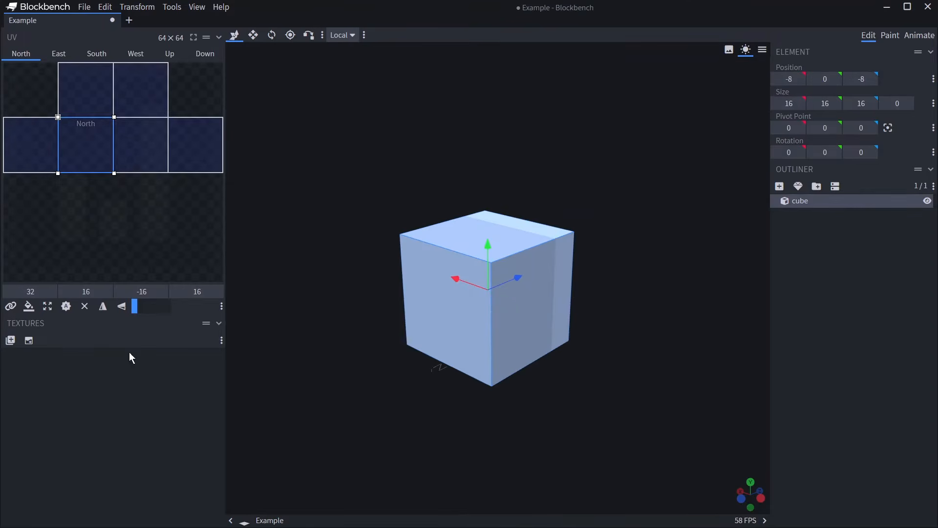
# - Create a Texture Template named texture for the cube at 16x pixel density, with Rearrange UV and Padding enabled
pyautogui.click(30, 343)
pyautogui.click(493, 128)
pyautogui.click(497, 131)
pyautogui.click(489, 146)
pyautogui.click(489, 146)
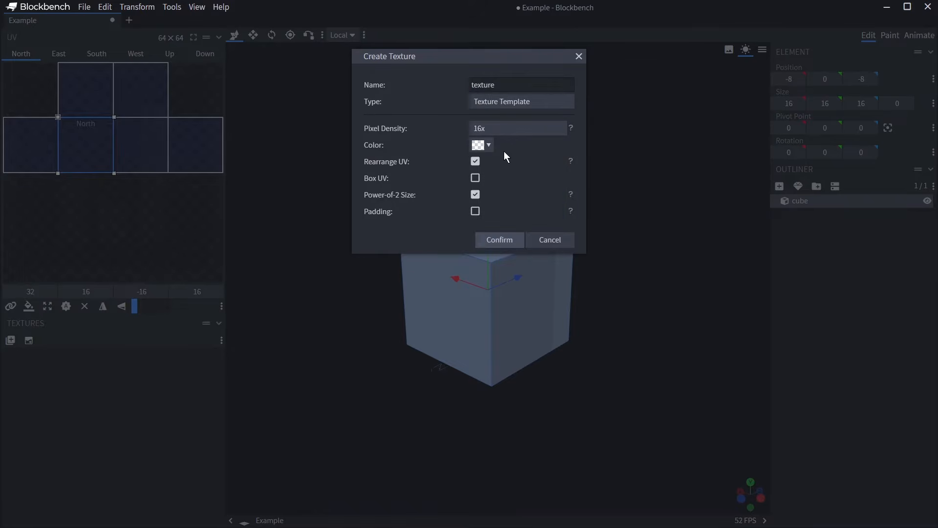
pyautogui.click(504, 105)
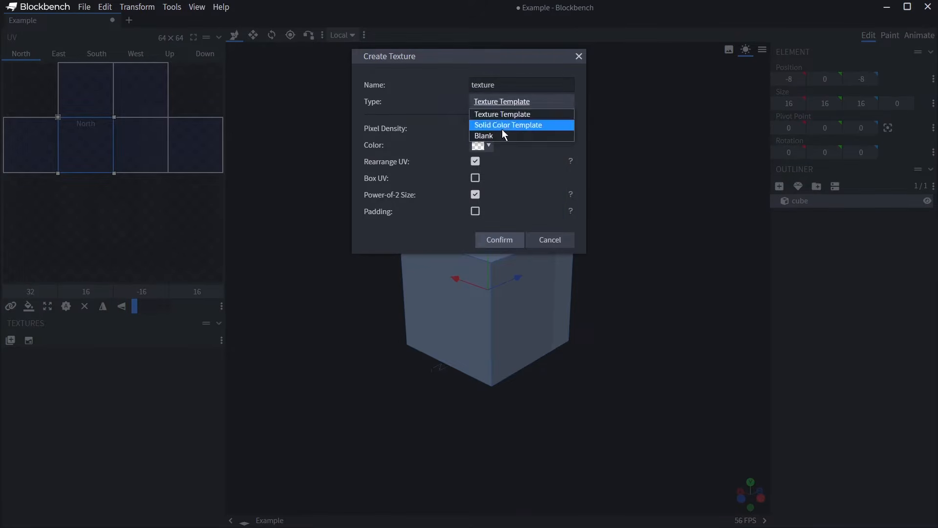
pyautogui.click(475, 162)
pyautogui.click(475, 162)
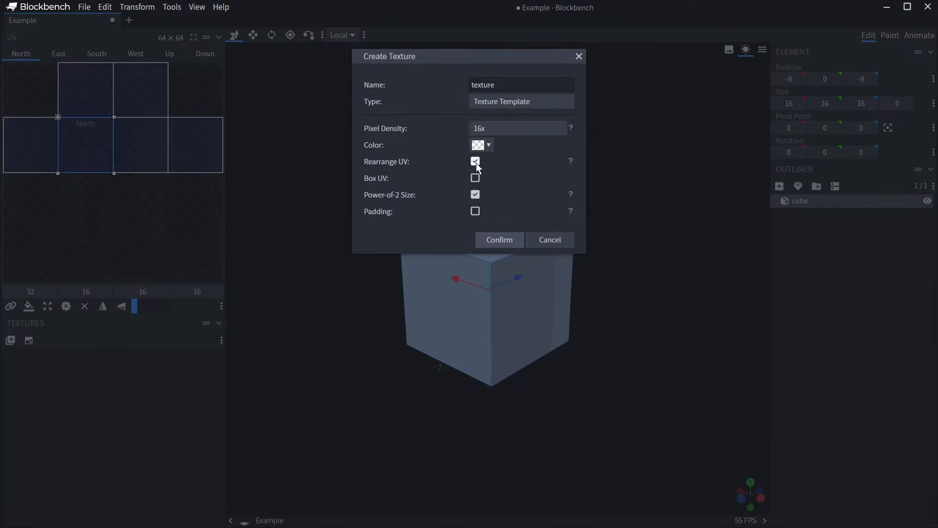
pyautogui.click(476, 194)
pyautogui.click(496, 240)
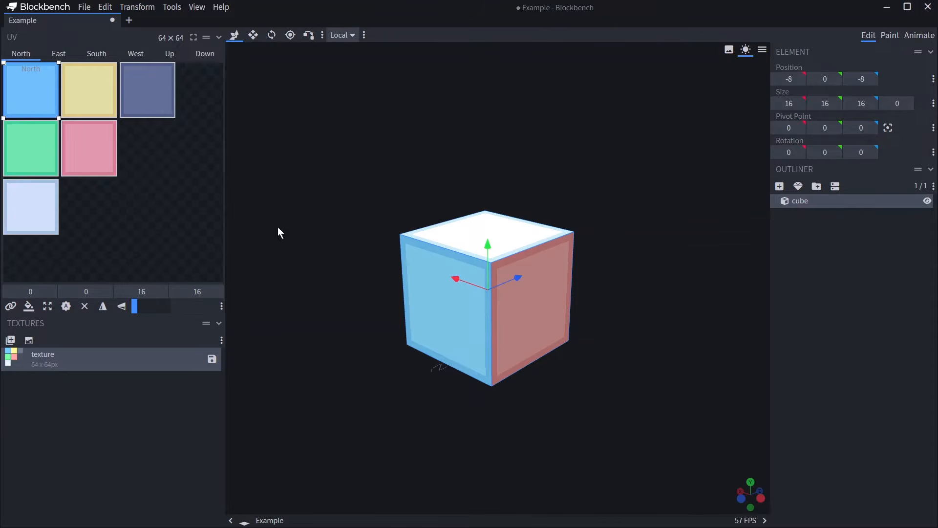
# - Paste a second, untextured cube beside the textured one
pyautogui.click(831, 288)
pyautogui.hotkey('ctrl', 'v')
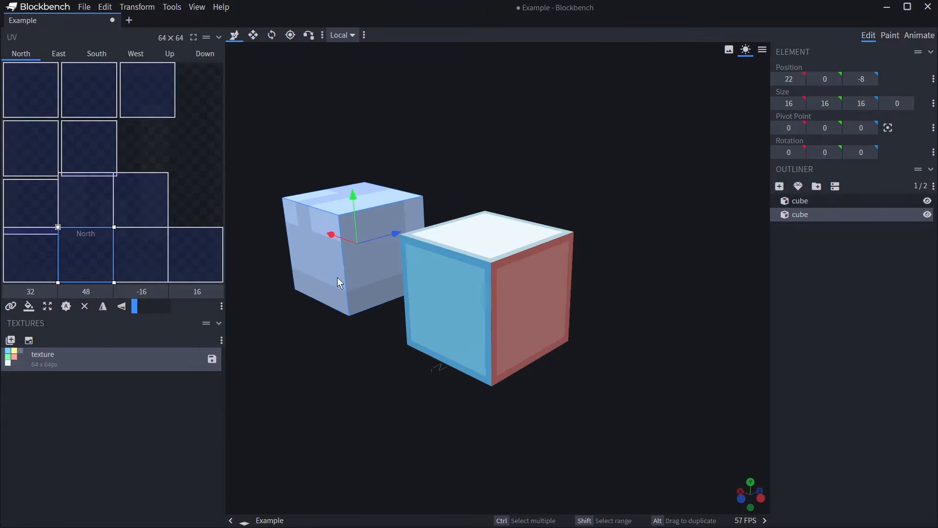
# - Try applying the existing texture to the second cube with Apply to Elements, and undo it
pyautogui.rightClick(94, 356)
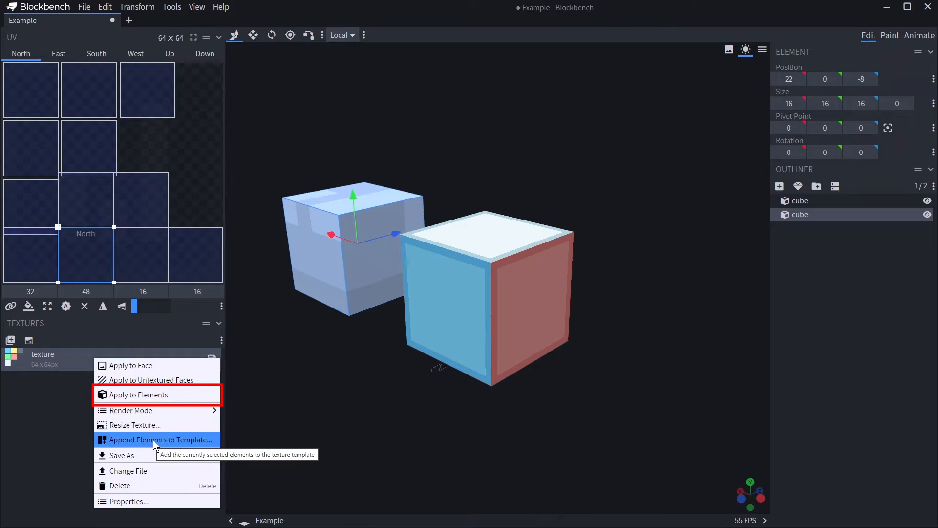
pyautogui.click(157, 399)
pyautogui.click(98, 205)
pyautogui.hotkey('ctrl', 'z')
# - Append the second cube to the existing texture template
pyautogui.rightClick(86, 361)
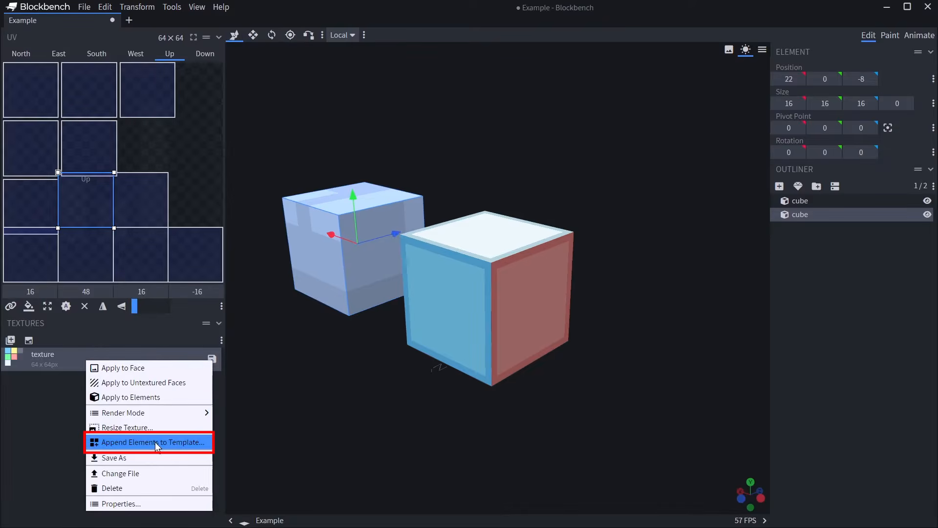
pyautogui.click(154, 442)
pyautogui.click(508, 147)
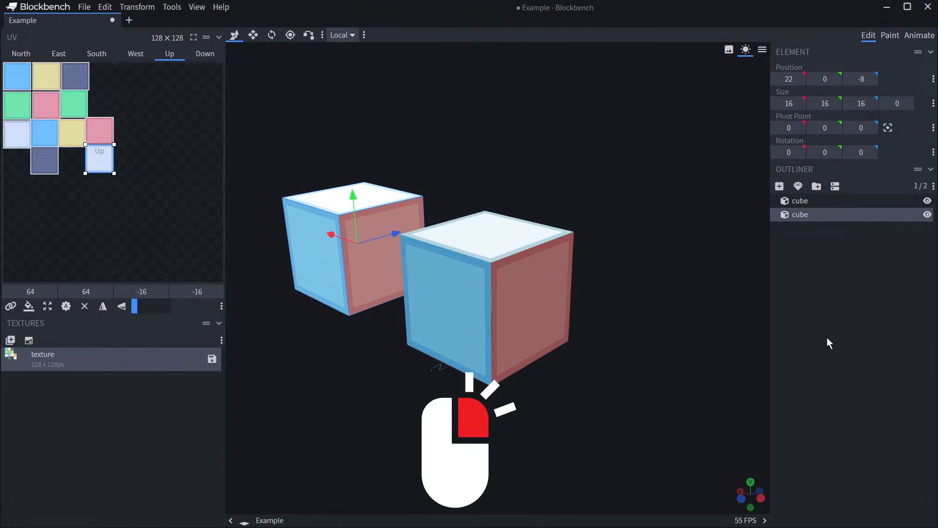
pyautogui.rightClick(148, 359)
pyautogui.click(190, 425)
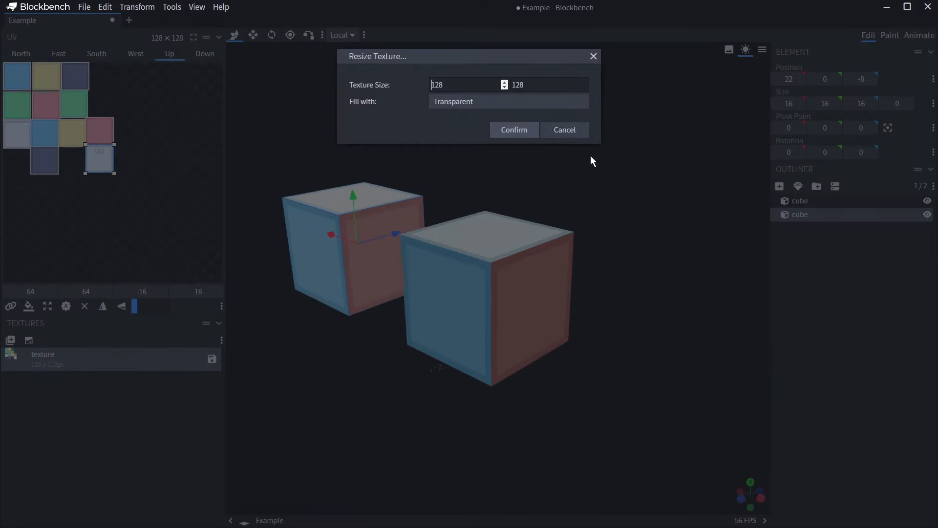
pyautogui.press('Tab')
pyautogui.click(460, 102)
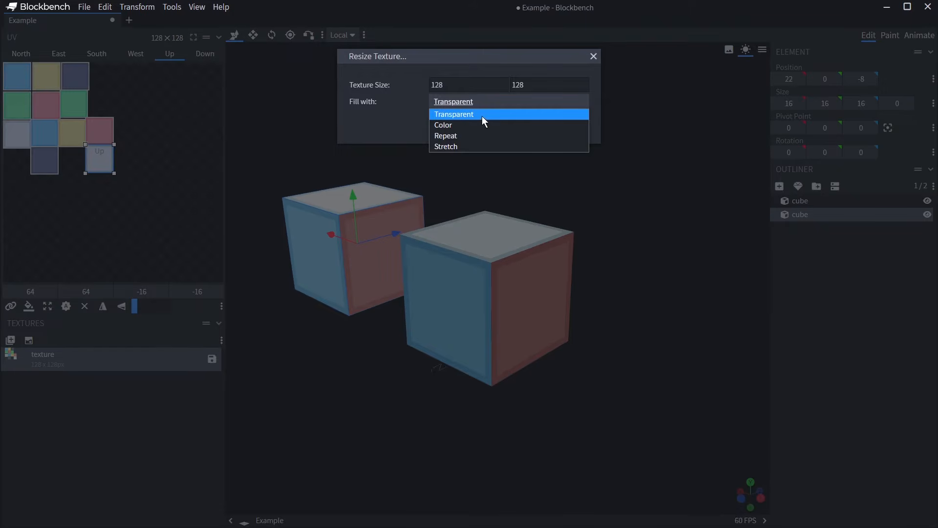
pyautogui.click(476, 146)
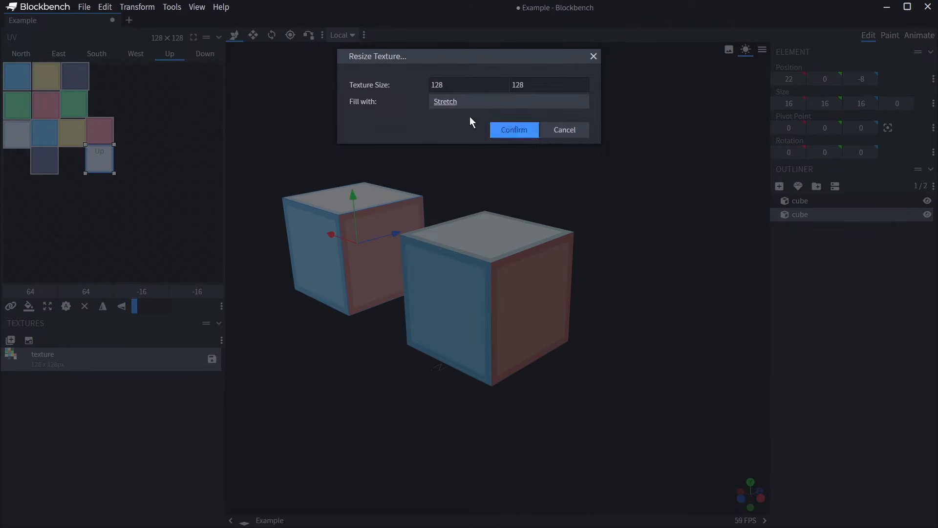
pyautogui.click(565, 130)
pyautogui.click(85, 7)
pyautogui.rightClick(52, 355)
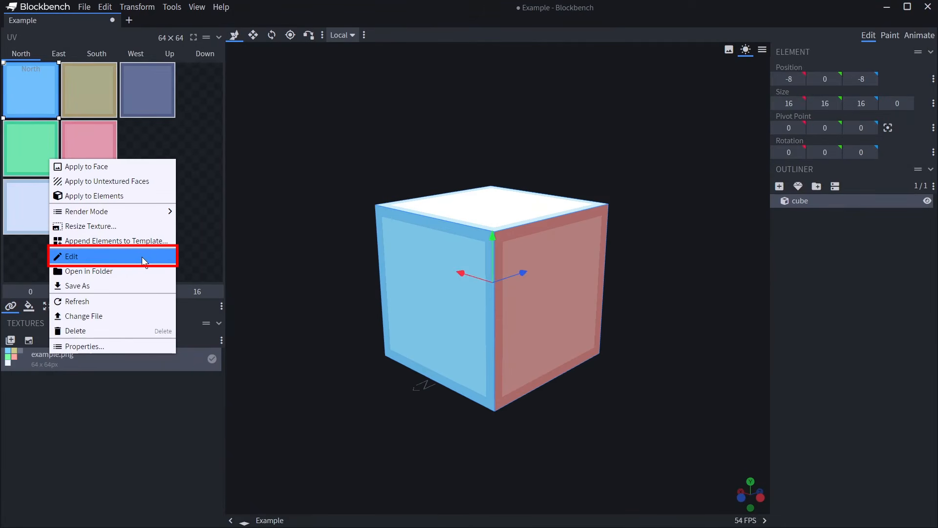
pyautogui.click(676, 271)
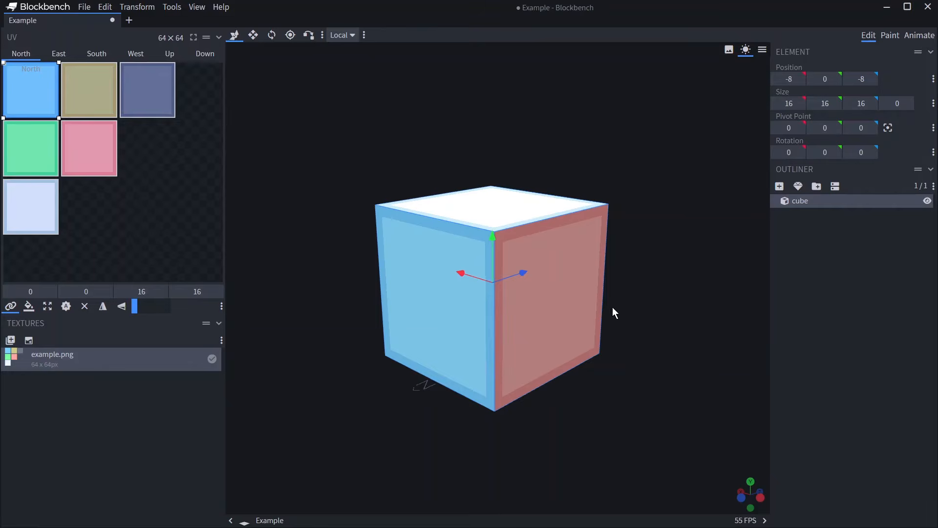
# - Switch from Edit mode to Paint mode for the example.png texture
pyautogui.click(893, 36)
pyautogui.click(868, 35)
pyautogui.click(892, 35)
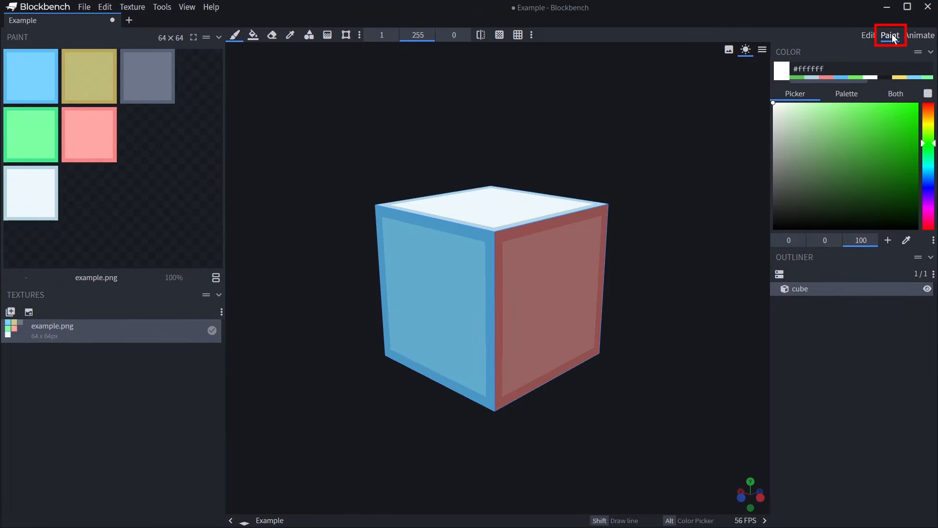
# - Toggle the painting grid on and off, and turn off the viewport shading
pyautogui.click(519, 37)
pyautogui.click(521, 39)
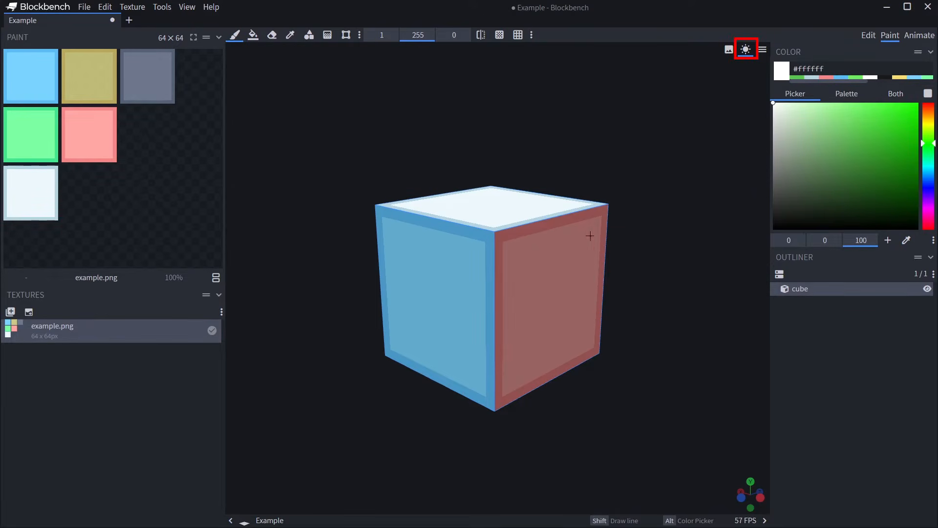
pyautogui.click(746, 50)
# - Pick the bright green #58f947, add it to the color palette and sort the palette
pyautogui.moveTo(850, 115); pyautogui.dragTo(877, 105)
pyautogui.click(888, 240)
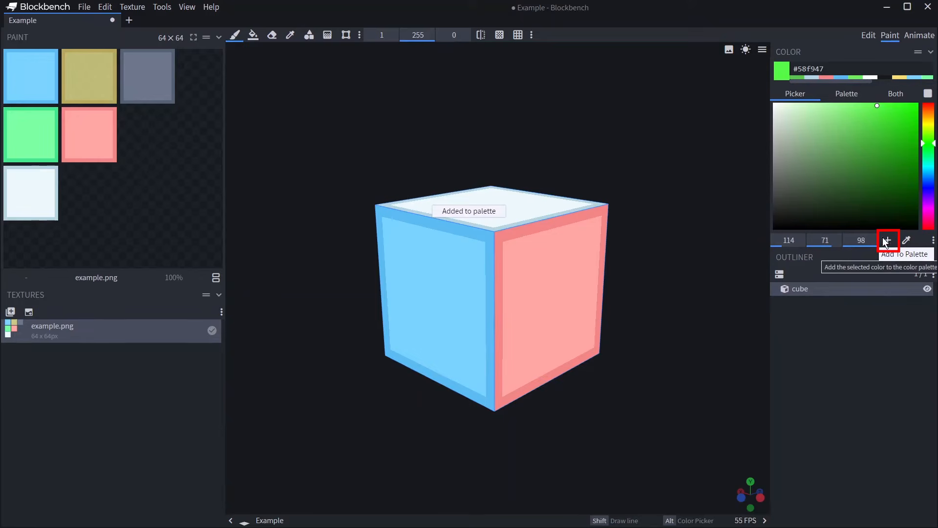
pyautogui.click(848, 96)
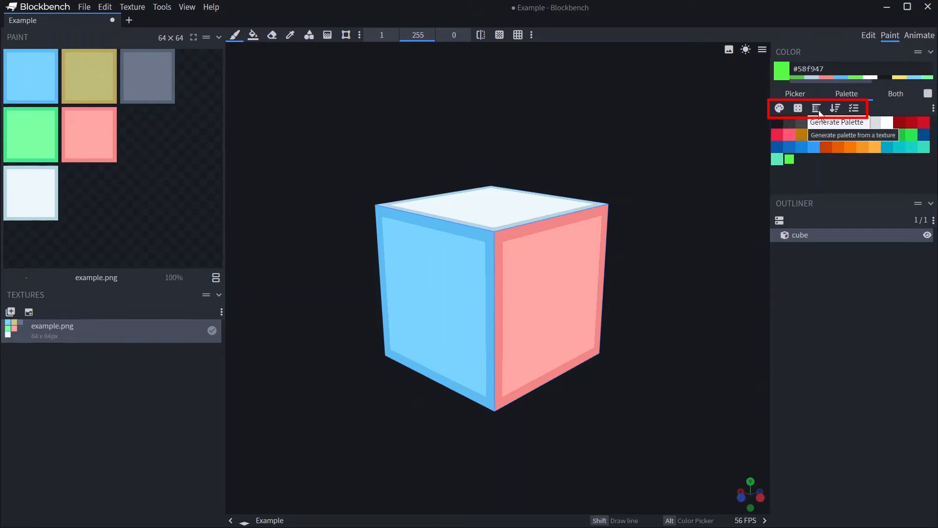
pyautogui.click(836, 108)
# - Load the Endesga 64 preset into the color palette
pyautogui.click(855, 108)
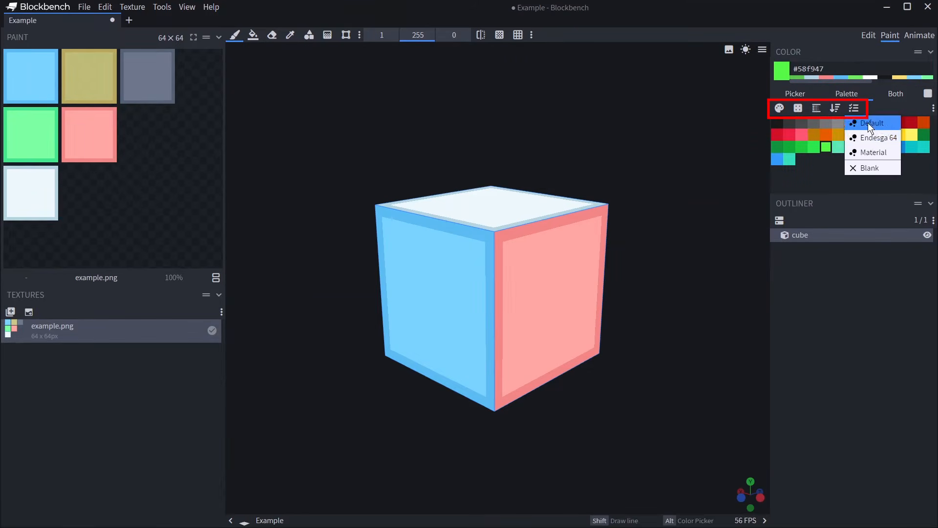
pyautogui.click(871, 137)
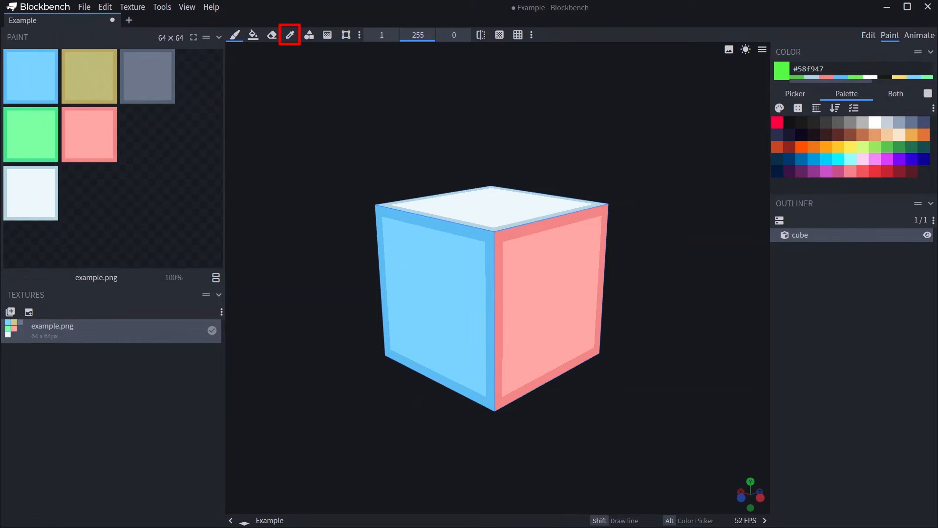
# - Sample colors from the cube's blue, red and top faces with the Color Picker
pyautogui.keyDown('alt'); pyautogui.click(492, 193); pyautogui.keyUp('alt')
pyautogui.keyDown('alt'); pyautogui.click(454, 264); pyautogui.keyUp('alt')
pyautogui.keyDown('alt'); pyautogui.click(534, 286); pyautogui.keyUp('alt')
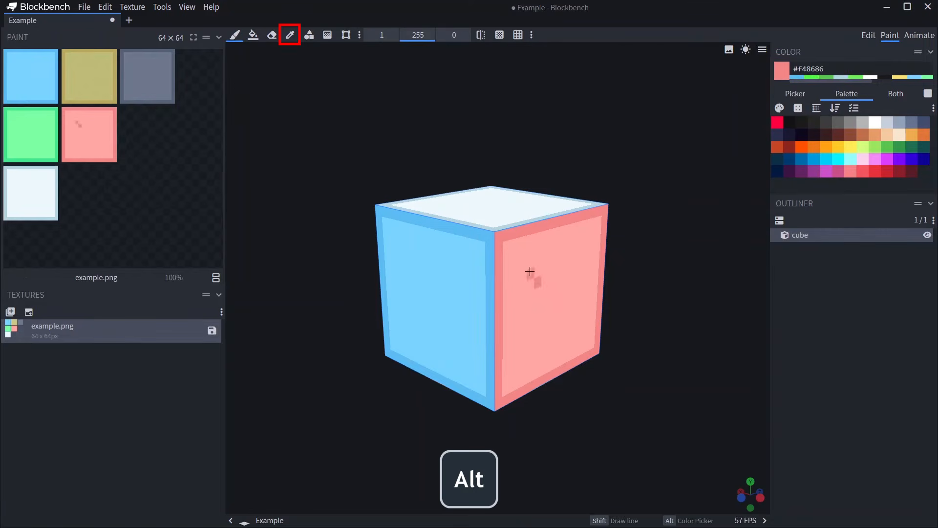
pyautogui.keyDown('alt'); pyautogui.click(494, 215); pyautogui.keyUp('alt')
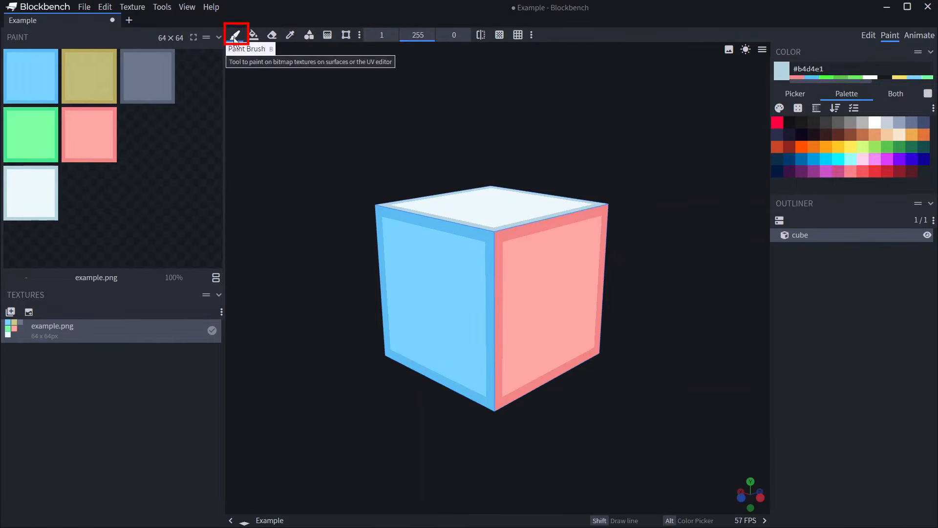
# - Choose the green #5ac54f and try Paint Brush strokes across the cube at two brush sizes, undoing each stroke
pyautogui.click(887, 147)
pyautogui.moveTo(312, 266); pyautogui.dragTo(508, 261)
pyautogui.hotkey('ctrl', 'z')
pyautogui.moveTo(381, 35); pyautogui.dragTo(431, 37)
pyautogui.moveTo(401, 252); pyautogui.dragTo(472, 257)
pyautogui.hotkey('ctrl', 'z')
# - Try a green stroke with a smaller brush size and lowered opacity, and undo it
pyautogui.moveTo(381, 35); pyautogui.dragTo(342, 35)
pyautogui.moveTo(418, 35); pyautogui.dragTo(382, 35)
pyautogui.moveTo(423, 277); pyautogui.dragTo(474, 299)
pyautogui.hotkey('ctrl', 'z')
# - Restore the brush opacity, try a single dab with changed size and softness, undo it and reduce the size to 1
pyautogui.moveTo(418, 35); pyautogui.dragTo(454, 35)
pyautogui.moveTo(382, 36); pyautogui.dragTo(403, 36)
pyautogui.moveTo(454, 35)
pyautogui.mouseDown()
pyautogui.moveTo(489, 35)
pyautogui.moveTo(406, 35)
pyautogui.mouseUp()
pyautogui.click(461, 270)
pyautogui.hotkey('ctrl', 'z')
pyautogui.moveTo(382, 35); pyautogui.dragTo(361, 35)
# - Cover the upper part of the blue face in green #5ac54f using connected straight brush lines
pyautogui.click(383, 273)
pyautogui.keyDown('shift'); pyautogui.click(544, 287); pyautogui.keyUp('shift')
pyautogui.keyDown('shift'); pyautogui.click(543, 229); pyautogui.keyUp('shift')
pyautogui.keyDown('shift'); pyautogui.click(381, 219); pyautogui.keyUp('shift')
pyautogui.keyDown('shift'); pyautogui.click(380, 263); pyautogui.keyUp('shift')
pyautogui.keyDown('shift'); pyautogui.click(529, 272); pyautogui.keyUp('shift')
pyautogui.keyDown('shift'); pyautogui.click(532, 240); pyautogui.keyUp('shift')
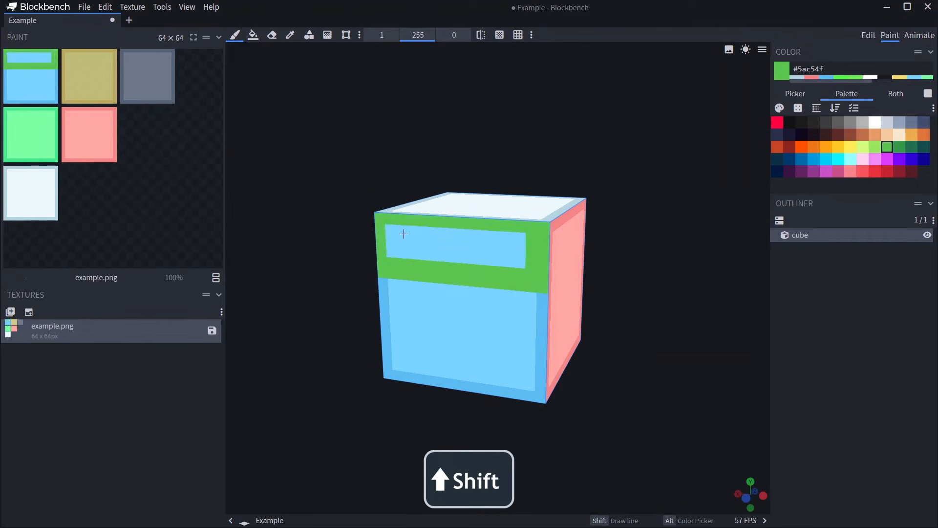
pyautogui.keyDown('shift'); pyautogui.click(391, 230); pyautogui.keyUp('shift')
pyautogui.keyDown('shift'); pyautogui.click(392, 251); pyautogui.keyUp('shift')
pyautogui.keyDown('shift'); pyautogui.click(521, 262); pyautogui.keyUp('shift')
pyautogui.keyDown('shift'); pyautogui.click(521, 251); pyautogui.keyUp('shift')
pyautogui.keyDown('shift'); pyautogui.click(405, 238); pyautogui.keyUp('shift')
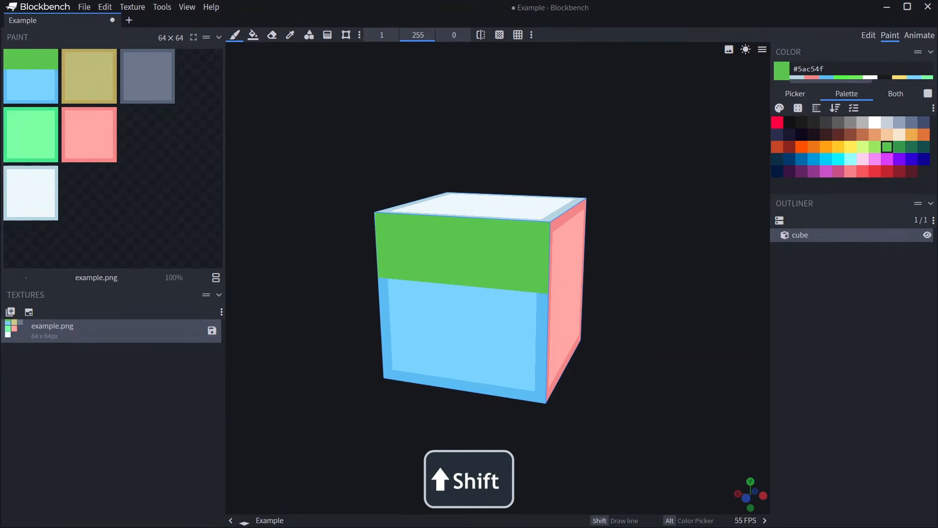
# - Enable mirror painting and paint a symmetrical jagged lower edge onto the green area of the blue face
pyautogui.click(483, 37)
pyautogui.moveTo(489, 147); pyautogui.dragTo(511, 131)
pyautogui.moveTo(496, 274); pyautogui.dragTo(510, 288)
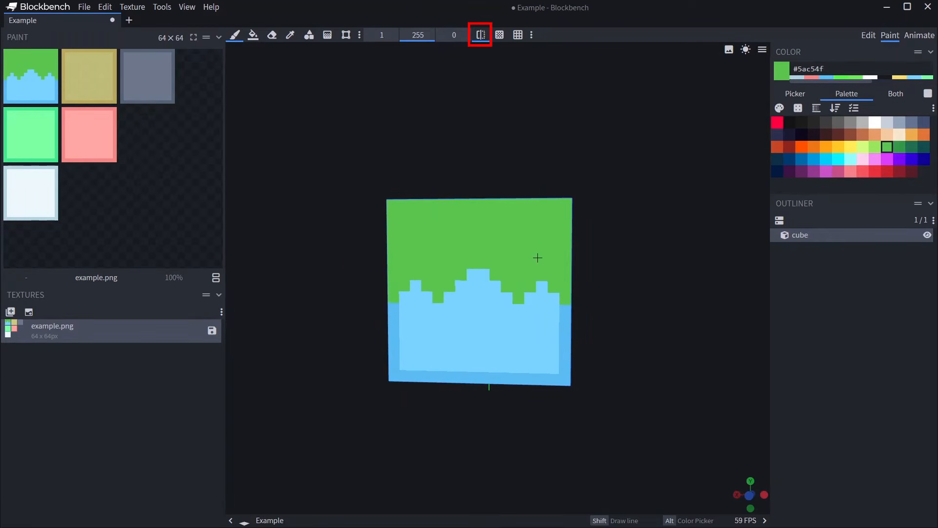
# - Duplicate the cube twice in Edit mode and move the copies so that three cubes stand in a row
pyautogui.click(869, 36)
pyautogui.hotkey('ctrl', 'd')
pyautogui.moveTo(447, 285); pyautogui.dragTo(627, 298)
pyautogui.hotkey('ctrl', 'd')
pyautogui.moveTo(622, 287)
pyautogui.mouseDown()
pyautogui.moveTo(286, 308)
pyautogui.moveTo(306, 308)
pyautogui.mouseUp()
# - Return to Paint mode and paint a mirrored brown #bf6f4a layer below the jagged green area
pyautogui.click(884, 38)
pyautogui.click(863, 134)
pyautogui.moveTo(542, 324)
pyautogui.mouseDown()
pyautogui.moveTo(550, 331)
pyautogui.moveTo(563, 312)
pyautogui.moveTo(507, 307)
pyautogui.moveTo(494, 316)
pyautogui.mouseUp()
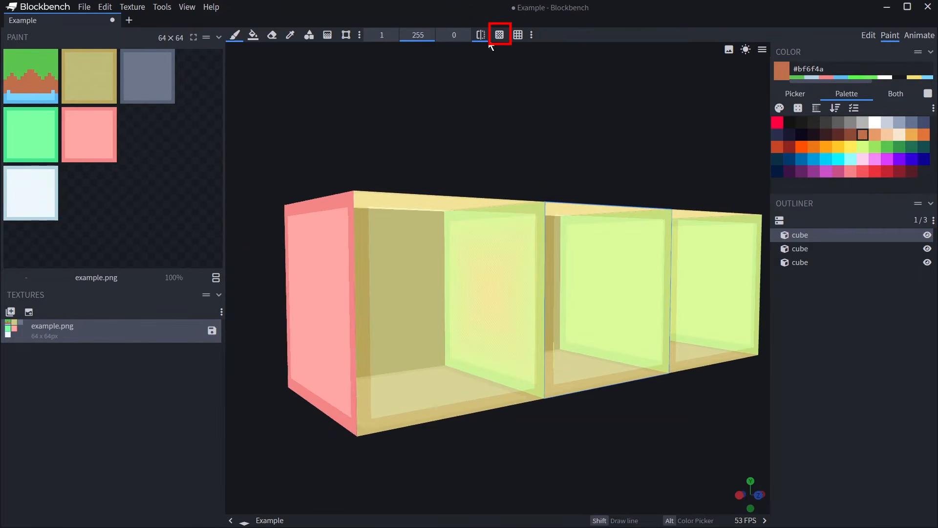
# - Paint white #ffffff diagonal streaks on the translucent yellow face with mirror painting off and the alpha channel locked
pyautogui.click(876, 123)
pyautogui.moveTo(499, 257); pyautogui.dragTo(445, 347)
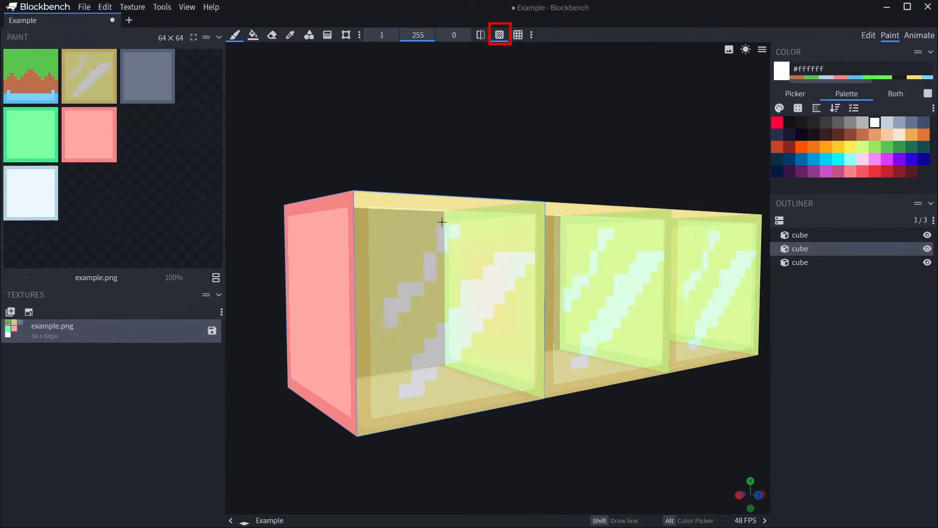
pyautogui.click(499, 35)
# - Erase several patches of the translucent yellow face with the Eraser, toggling the alpha lock between strokes
pyautogui.moveTo(467, 273); pyautogui.dragTo(466, 321)
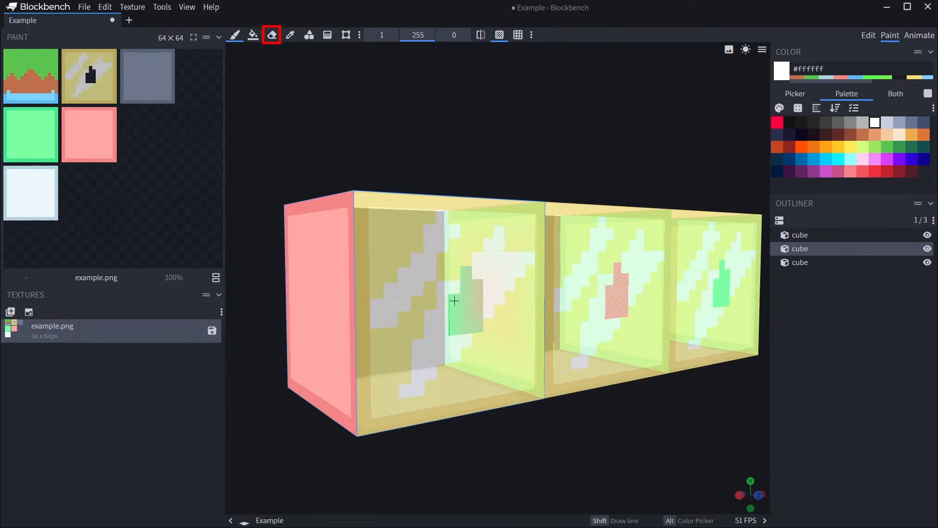
pyautogui.click(499, 36)
pyautogui.moveTo(390, 274)
pyautogui.mouseDown()
pyautogui.moveTo(415, 220)
pyautogui.moveTo(410, 273)
pyautogui.mouseUp()
pyautogui.click(499, 35)
pyautogui.press('b')
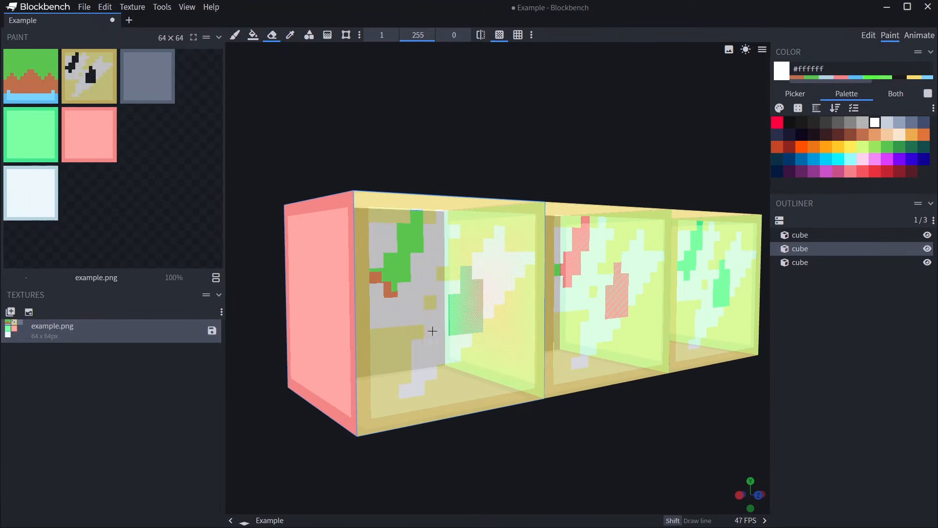
# - Set the Fill tool's opacity to 255, try white fills in Face mode and undo each one
pyautogui.press('f')
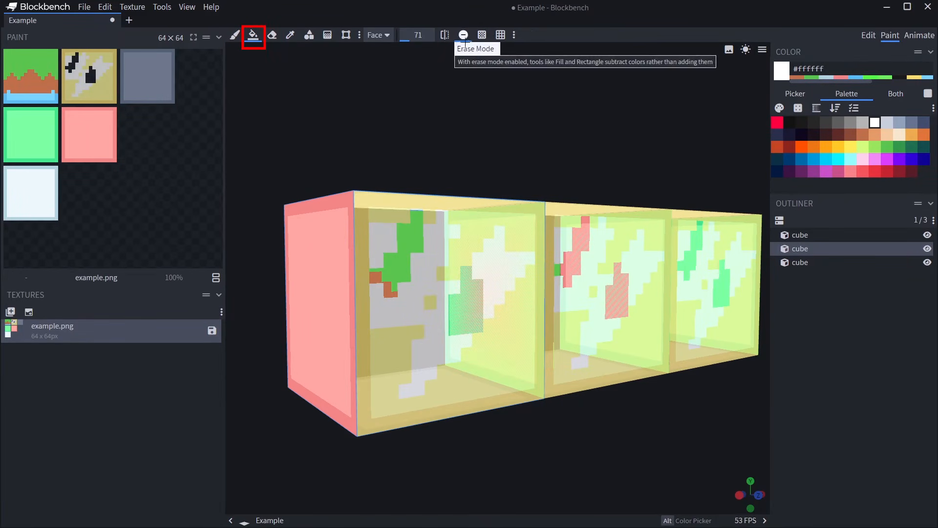
pyautogui.moveTo(418, 35); pyautogui.dragTo(484, 35)
pyautogui.click(382, 37)
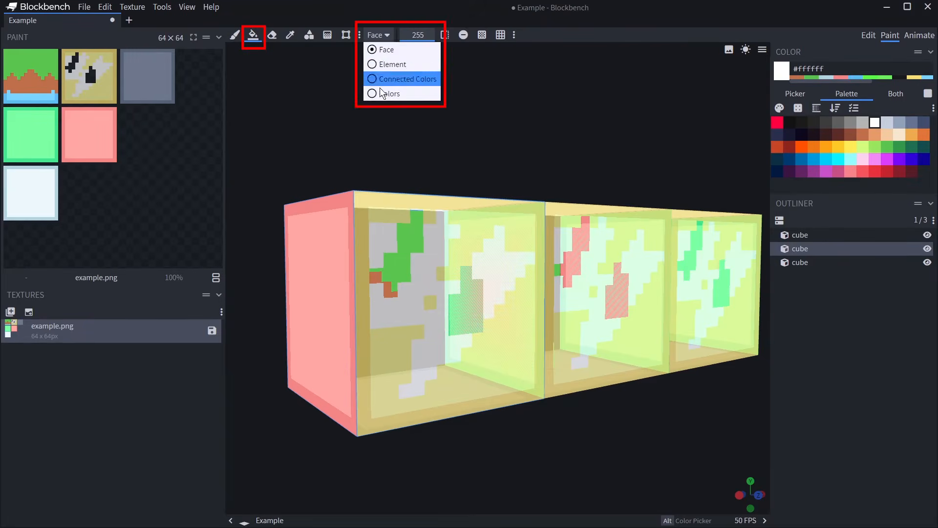
pyautogui.click(389, 50)
pyautogui.click(382, 352)
pyautogui.hotkey('ctrl', 'z')
pyautogui.click(146, 191)
pyautogui.hotkey('ctrl', 'z')
pyautogui.click(471, 251)
pyautogui.hotkey('ctrl', 'z')
# - Try a white fill in Element mode on the front cube, and undo it
pyautogui.click(380, 36)
pyautogui.click(393, 64)
pyautogui.click(413, 361)
pyautogui.hotkey('ctrl', 'z')
# - Try white Connected Colors fills on separate areas of the yellow face, and undo them
pyautogui.click(386, 36)
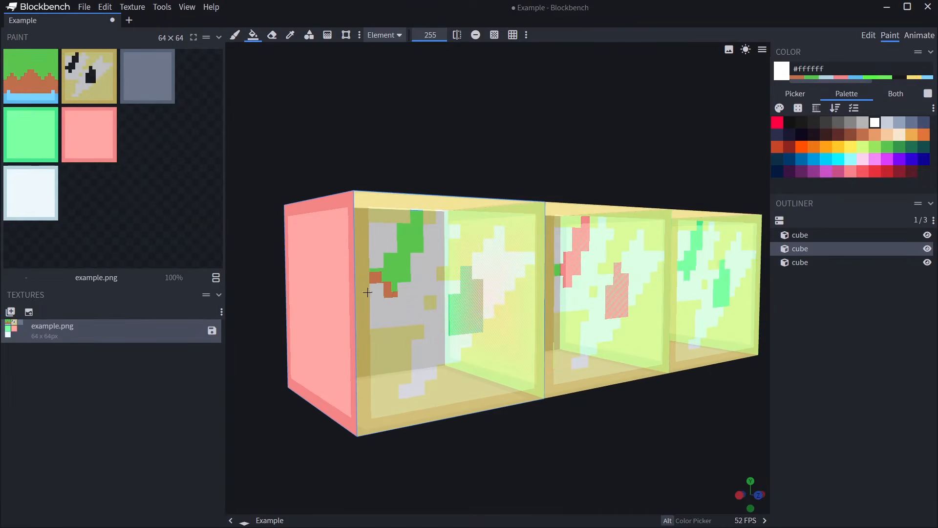
pyautogui.click(401, 79)
pyautogui.click(388, 362)
pyautogui.hotkey('ctrl', 'z')
pyautogui.click(388, 363)
pyautogui.hotkey('ctrl', 'z')
pyautogui.click(499, 338)
pyautogui.click(464, 238)
pyautogui.hotkey('ctrl', 'z')
pyautogui.hotkey('ctrl', 'z')
# - Test more Connected Colors fills on the yellow face's streaks, base color and upper edge, undoing each one
pyautogui.click(398, 35)
pyautogui.click(400, 80)
pyautogui.click(461, 237)
pyautogui.click(396, 350)
pyautogui.hotkey('ctrl', 'z')
pyautogui.hotkey('ctrl', 'z')
pyautogui.click(406, 204)
pyautogui.hotkey('ctrl', 'z')
# - Try turning the whole yellow face white area by area with Connected Colors fills, and undo all of them
pyautogui.click(400, 36)
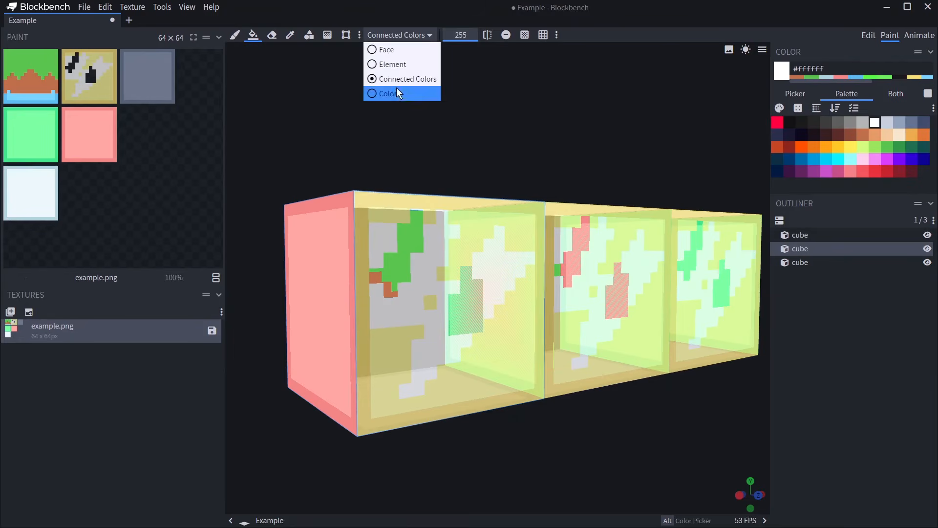
pyautogui.click(401, 79)
pyautogui.click(394, 216)
pyautogui.click(476, 228)
pyautogui.click(408, 349)
pyautogui.click(423, 338)
pyautogui.click(430, 302)
pyautogui.click(464, 301)
pyautogui.click(407, 261)
pyautogui.click(385, 243)
pyautogui.click(487, 286)
pyautogui.hotkey('ctrl', 'z')
pyautogui.hotkey('ctrl', 'z')
pyautogui.hotkey('ctrl', 'z')
pyautogui.hotkey('ctrl', 'z')
pyautogui.hotkey('ctrl', 'z')
pyautogui.hotkey('ctrl', 'z')
pyautogui.hotkey('ctrl', 'z')
pyautogui.hotkey('ctrl', 'z')
pyautogui.hotkey('ctrl', 'z')
# - Set the fill mode to Colors, try a white fill on the yellow face and undo it
pyautogui.click(399, 34)
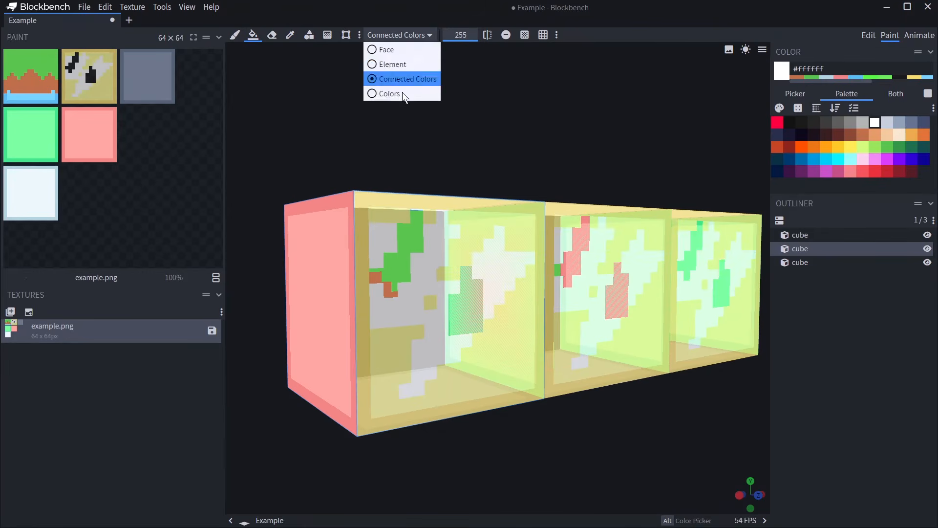
pyautogui.click(389, 92)
pyautogui.click(471, 239)
pyautogui.hotkey('ctrl', 'z')
pyautogui.hotkey('ctrl', 'z')
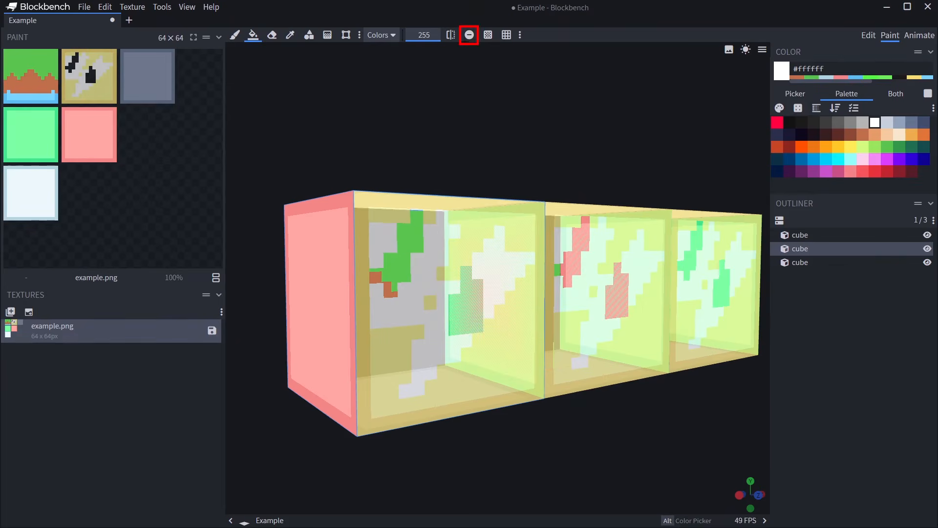
# - Enable erase mode for the Fill tool and clear all colors from the translucent yellow face
pyautogui.click(469, 35)
pyautogui.click(461, 236)
pyautogui.click(465, 277)
pyautogui.click(449, 209)
pyautogui.moveTo(433, 261); pyautogui.dragTo(427, 254, button='middle')
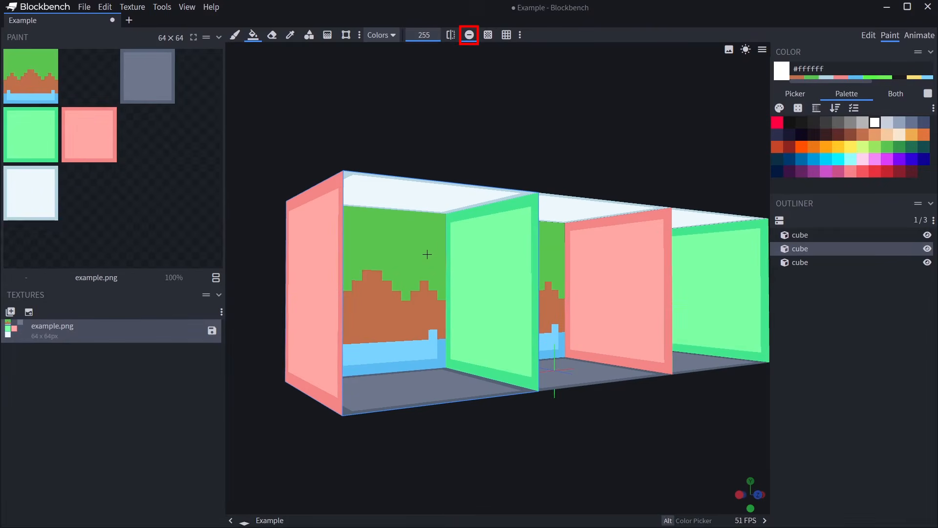
# - Try drawing a filled white rectangle and a rectangle outline on the cleared face, undoing each
pyautogui.click(310, 35)
pyautogui.moveTo(387, 209)
pyautogui.mouseDown()
pyautogui.moveTo(456, 329)
pyautogui.moveTo(518, 369)
pyautogui.mouseUp()
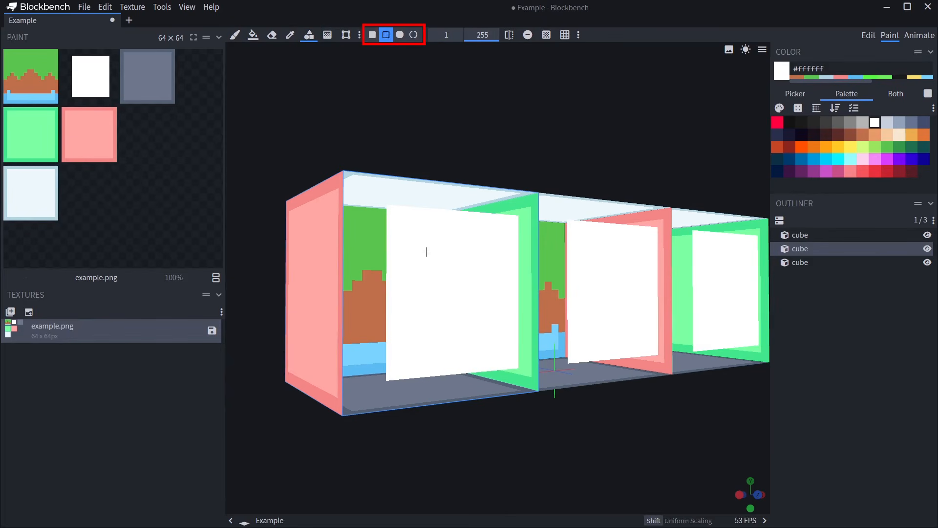
pyautogui.hotkey('ctrl', 'z')
pyautogui.click(386, 35)
pyautogui.moveTo(377, 217)
pyautogui.mouseDown()
pyautogui.moveTo(505, 367)
pyautogui.moveTo(473, 338)
pyautogui.mouseUp()
pyautogui.hotkey('ctrl', 'z')
# - Try drawing a filled white ellipse on the cleared face, and undo it
pyautogui.click(400, 35)
pyautogui.hotkey('ctrl', 'z')
pyautogui.moveTo(421, 267)
pyautogui.mouseDown()
pyautogui.moveTo(490, 331)
pyautogui.moveTo(456, 314)
pyautogui.moveTo(482, 322)
pyautogui.mouseUp()
pyautogui.hotkey('ctrl', 'z')
# - Try white ellipse outlines with thickness 5 and then opacity 151 on the cleared face, undoing each
pyautogui.click(413, 36)
pyautogui.hotkey('ctrl', 'z')
pyautogui.moveTo(446, 36); pyautogui.dragTo(466, 35)
pyautogui.moveTo(422, 267)
pyautogui.mouseDown()
pyautogui.moveTo(500, 369)
pyautogui.moveTo(516, 376)
pyautogui.mouseUp()
pyautogui.moveTo(483, 35); pyautogui.dragTo(467, 35)
pyautogui.hotkey('ctrl', 'z')
pyautogui.moveTo(423, 266); pyautogui.dragTo(503, 326)
pyautogui.hotkey('ctrl', 'z')
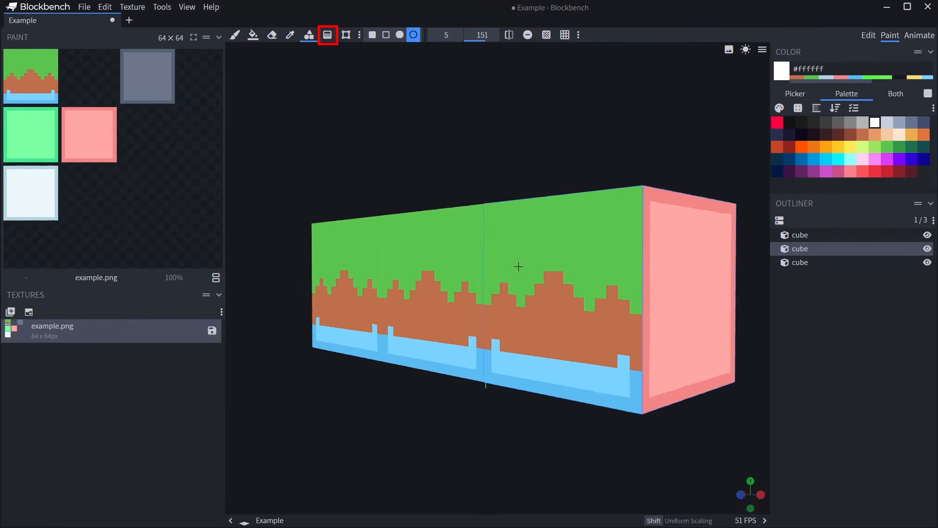
# - Apply a brown #8a4836 gradient from the lower edge to the upper edge of the green-and-brown face
pyautogui.click(332, 39)
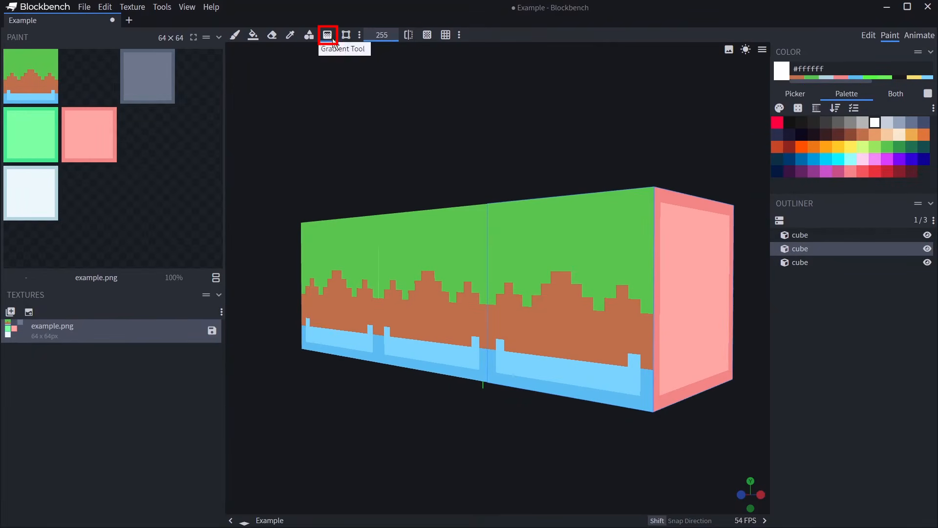
pyautogui.moveTo(569, 393); pyautogui.dragTo(590, 202)
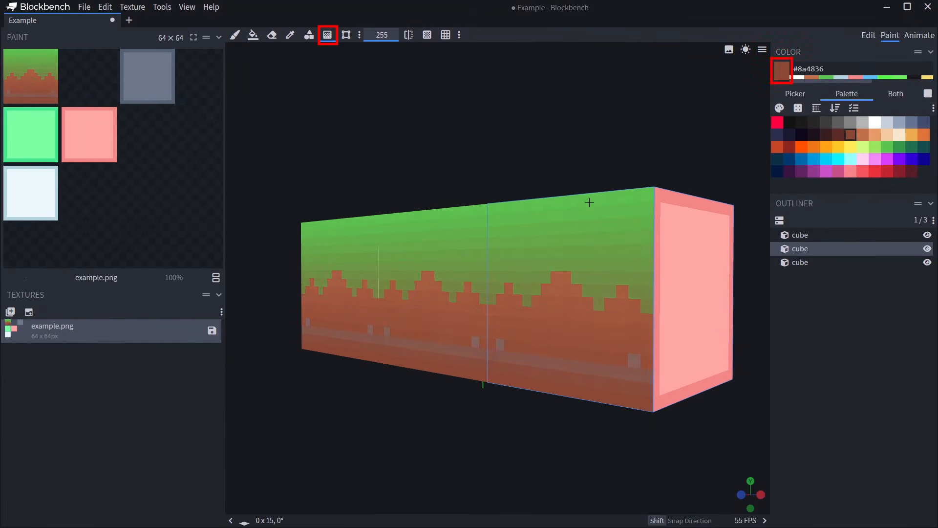
# - Apply a light green #99e65f gradient at reduced opacity downward from the face's upper edge, and deselect the cube
pyautogui.click(864, 147)
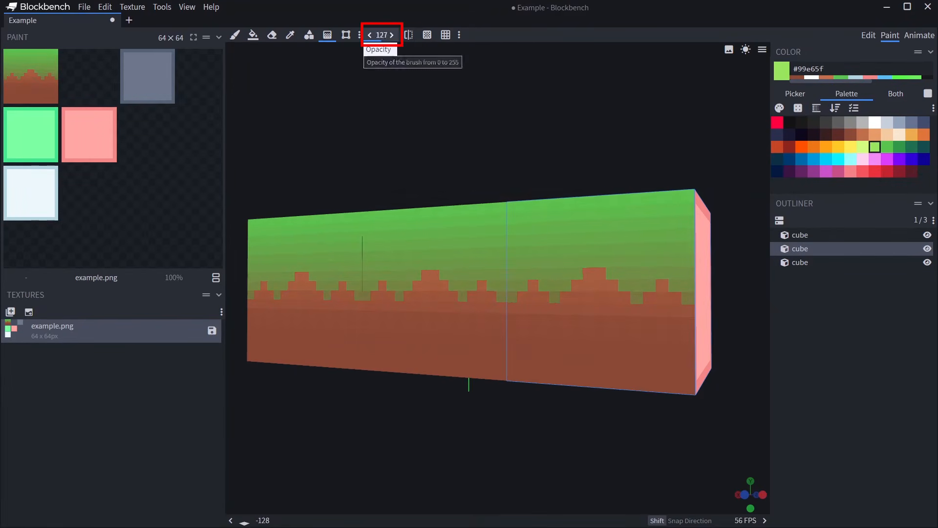
pyautogui.moveTo(384, 35); pyautogui.dragTo(375, 35)
pyautogui.moveTo(548, 200); pyautogui.dragTo(565, 321)
pyautogui.scroll(-3, 566, 321)
pyautogui.click(783, 365)
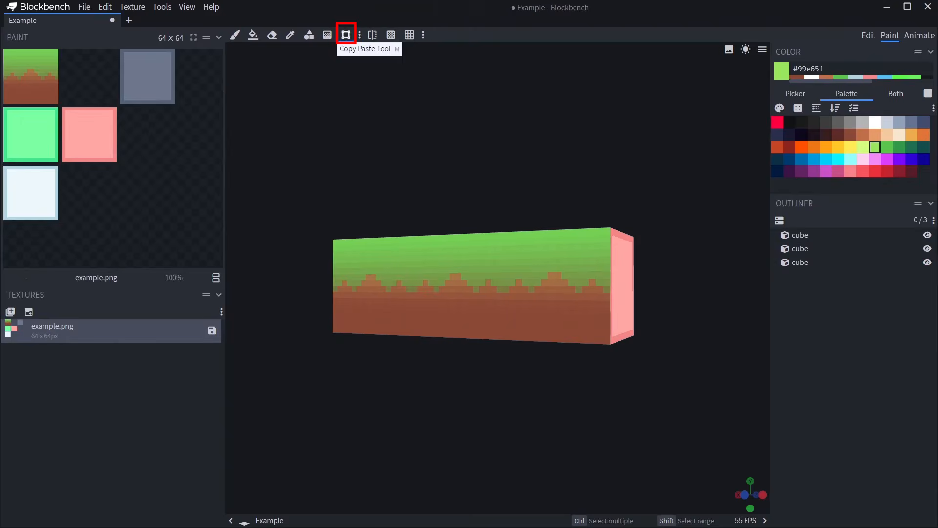
# - Duplicate the green-and-brown patch into the empty texture area beside it with the Copy Paste tool, and paste the selected copy again
pyautogui.press('m')
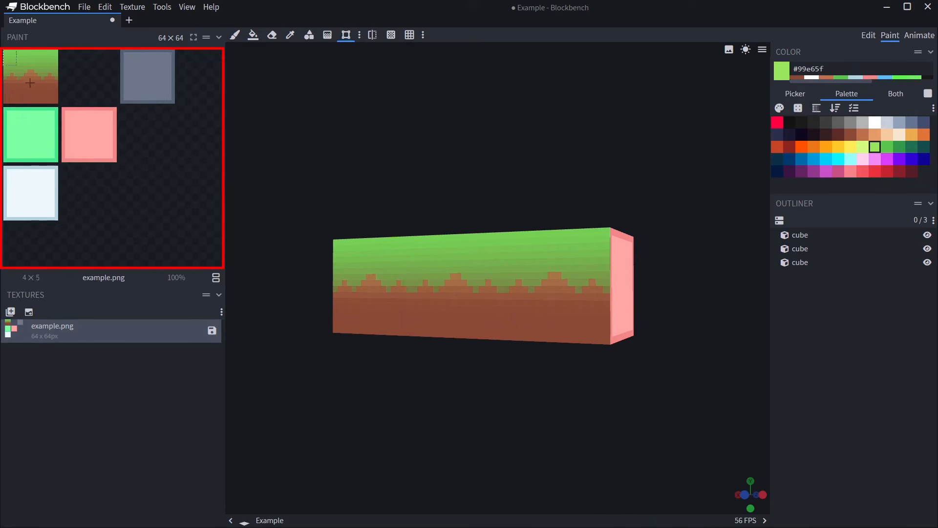
pyautogui.moveTo(38, 89); pyautogui.dragTo(89, 89)
pyautogui.click(198, 278)
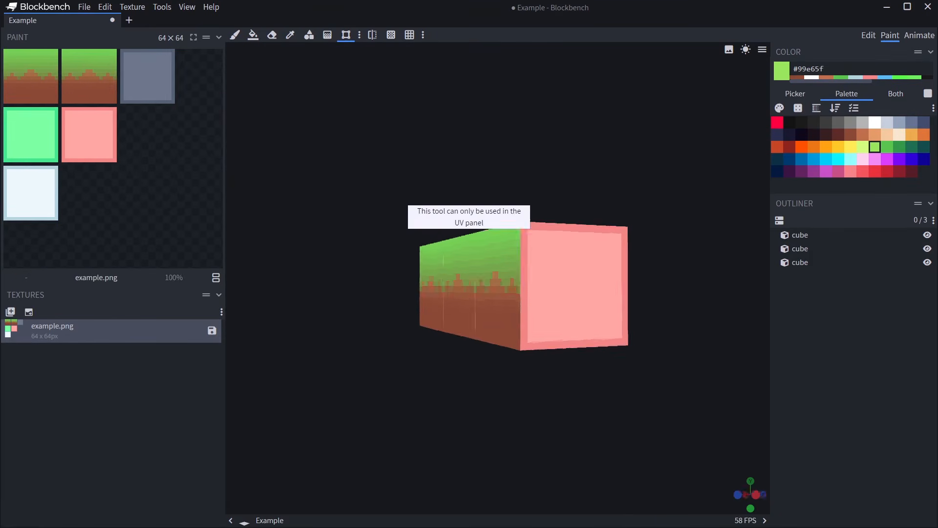
pyautogui.moveTo(489, 416); pyautogui.dragTo(515, 429)
pyautogui.moveTo(63, 51); pyautogui.dragTo(115, 102)
pyautogui.click(8, 281)
pyautogui.hotkey('ctrl', 'v')
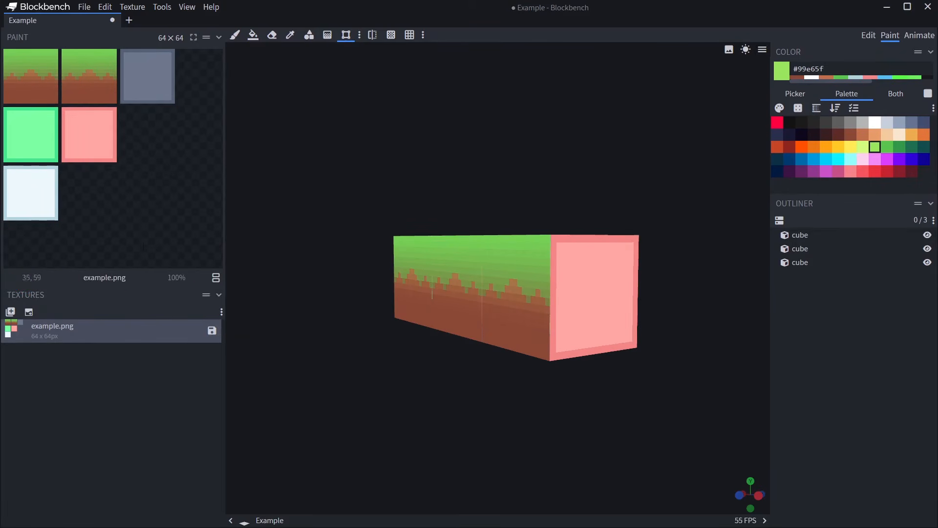
# - Switch to Edit mode and select the middle cube of the row
pyautogui.click(869, 35)
pyautogui.click(456, 315)
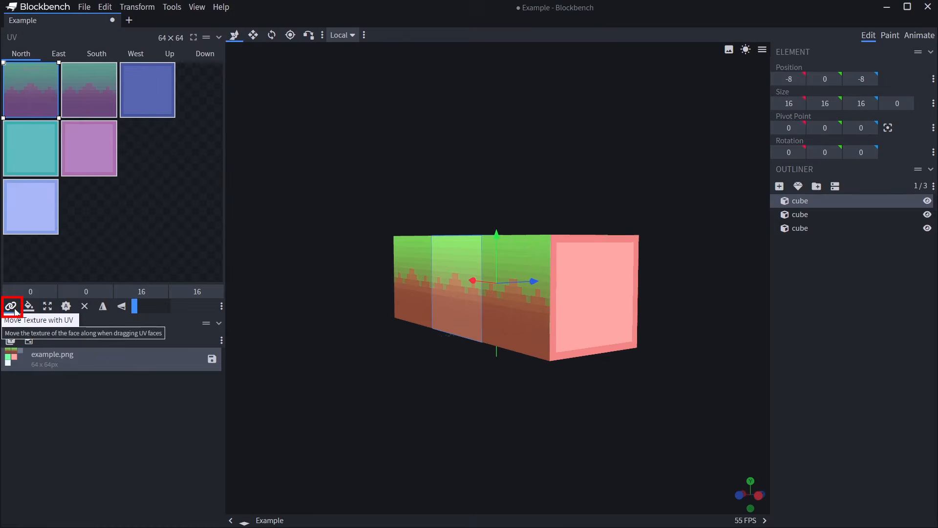
# - Shift the selected north face's UV on the texture with Move Texture with UV enabled
pyautogui.moveTo(35, 77)
pyautogui.mouseDown()
pyautogui.moveTo(151, 73)
pyautogui.moveTo(143, 125)
pyautogui.moveTo(25, 147)
pyautogui.moveTo(19, 186)
pyautogui.moveTo(25, 89)
pyautogui.mouseUp()
# - Switch to Paint mode and raise the texture's brightness with the Brightness & Contrast adjustment
pyautogui.click(890, 35)
pyautogui.click(139, 7)
pyautogui.click(158, 22)
pyautogui.moveTo(453, 281); pyautogui.dragTo(509, 283)
pyautogui.click(513, 324)
# - Shift the hue of the texture so the green turns orange and the brown turns pink
pyautogui.click(133, 7)
pyautogui.click(161, 35)
pyautogui.moveTo(452, 299); pyautogui.dragTo(418, 299)
pyautogui.click(513, 324)
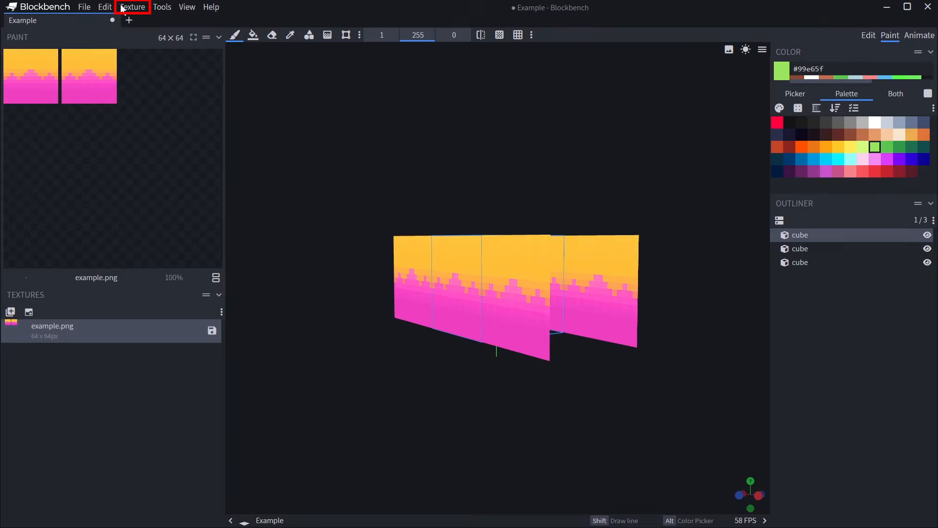
# - Invert the texture's colors and adjust its color curve by lowering the dark end and raising the bright end
pyautogui.click(128, 8)
pyautogui.click(147, 50)
pyautogui.click(132, 8)
pyautogui.click(146, 64)
pyautogui.moveTo(443, 207); pyautogui.dragTo(449, 231)
pyautogui.moveTo(512, 150); pyautogui.dragTo(505, 128)
pyautogui.click(494, 294)
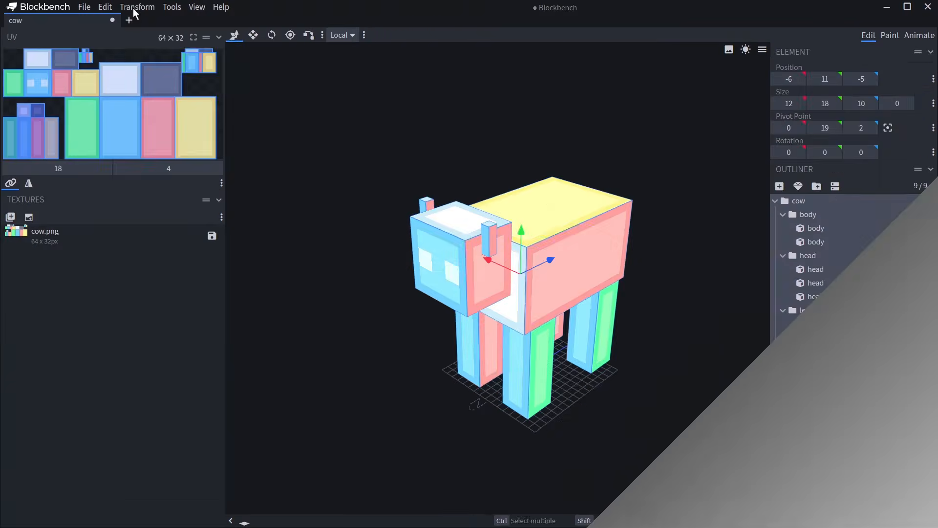
# - Try to rotate the whole cow model by 90 degrees about the X axis
pyautogui.click(137, 7)
pyautogui.click(218, 36)
pyautogui.moveTo(412, 141); pyautogui.dragTo(417, 151)
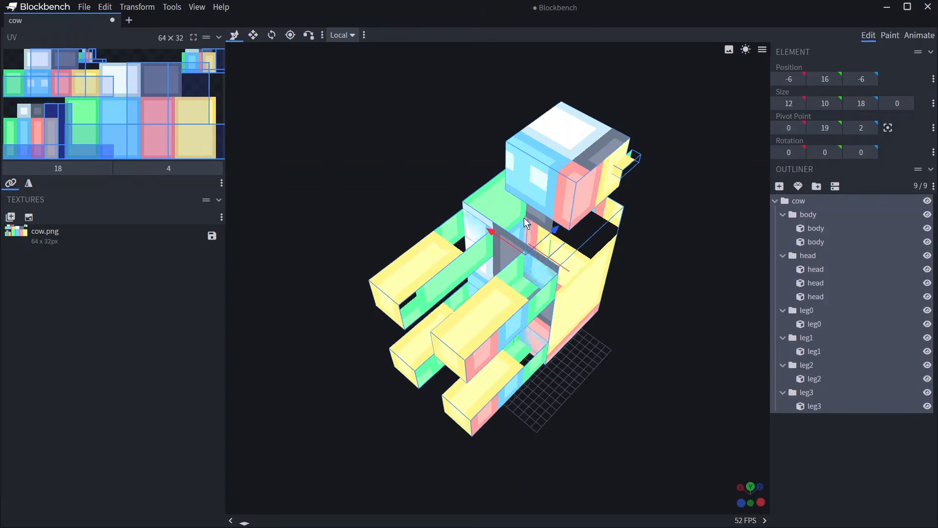
pyautogui.hotkey('ctrl', 'z')
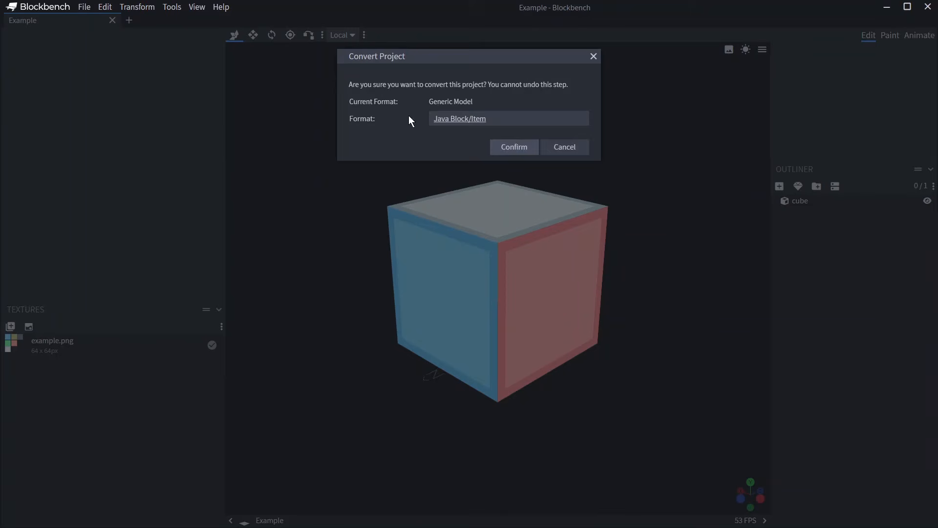
# - Convert the Generic Model project to a format that supports animated textures
pyautogui.click(495, 119)
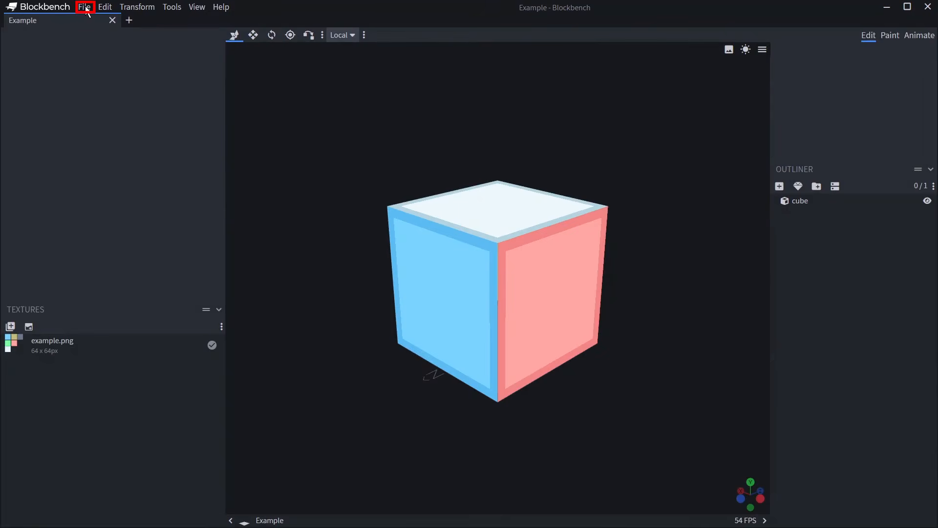
pyautogui.click(86, 7)
pyautogui.click(146, 140)
pyautogui.click(496, 119)
pyautogui.click(495, 129)
pyautogui.click(510, 146)
# - Resize example.png to 4 animation frames at 64 x 64, filling the added area with Transparent
pyautogui.rightClick(105, 353)
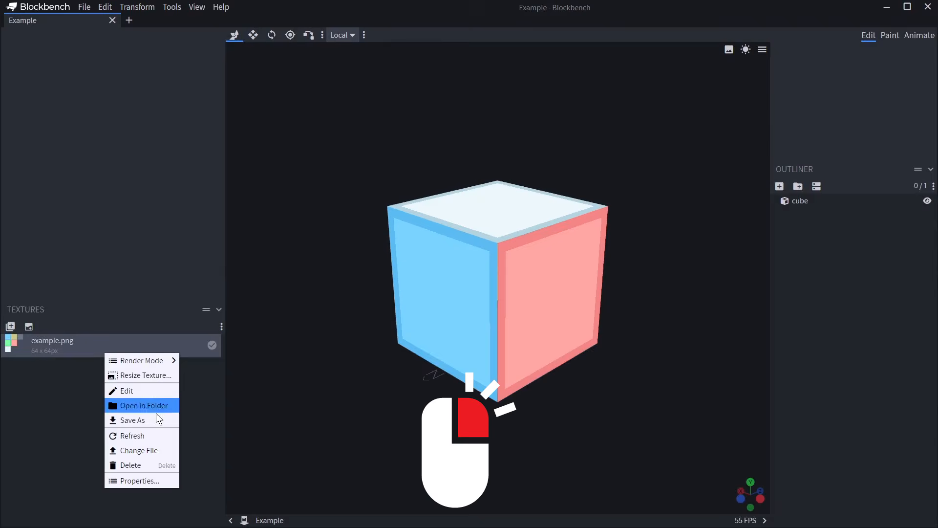
pyautogui.click(154, 374)
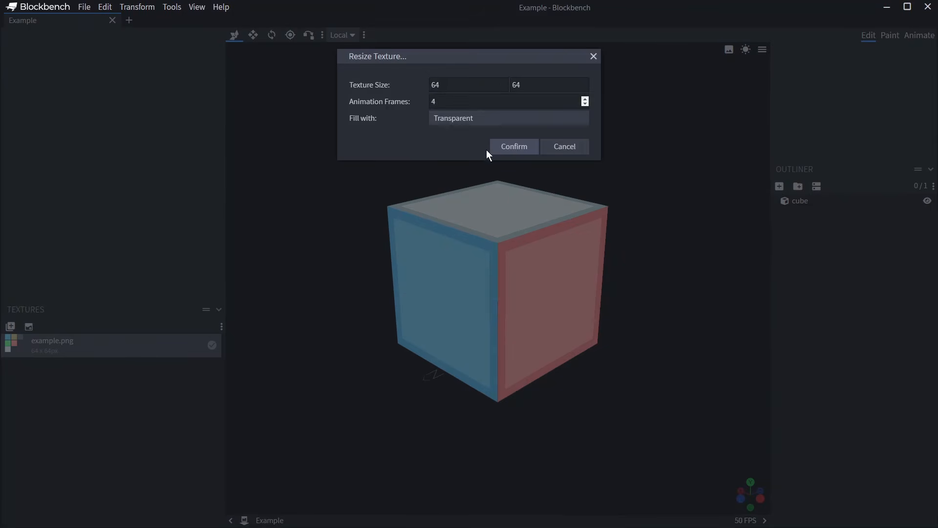
pyautogui.click(585, 104)
pyautogui.click(511, 146)
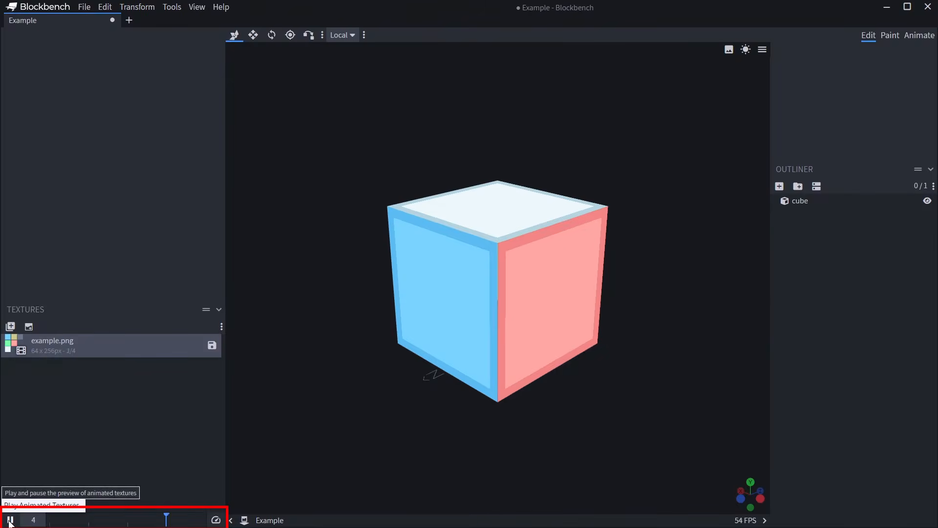
# - Switch to Paint mode and set the Animated Texture FPS to 8
pyautogui.click(890, 35)
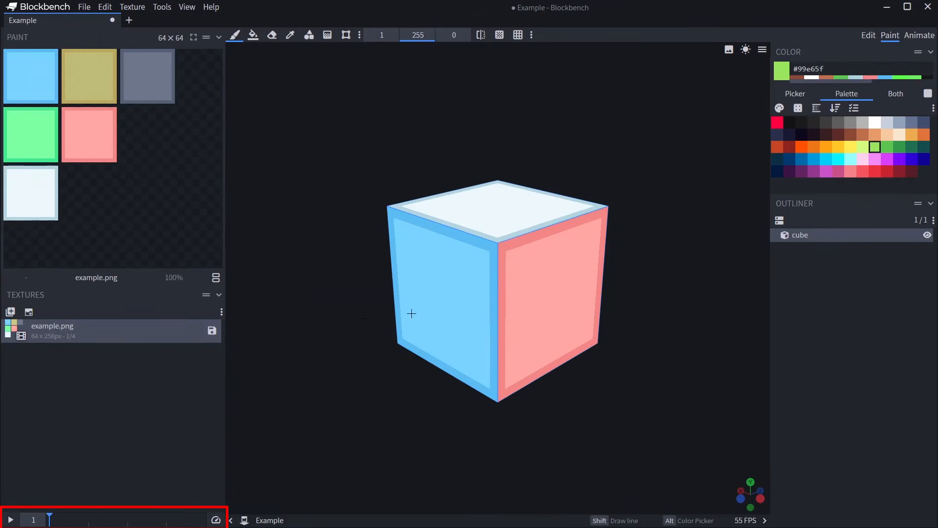
pyautogui.click(217, 519)
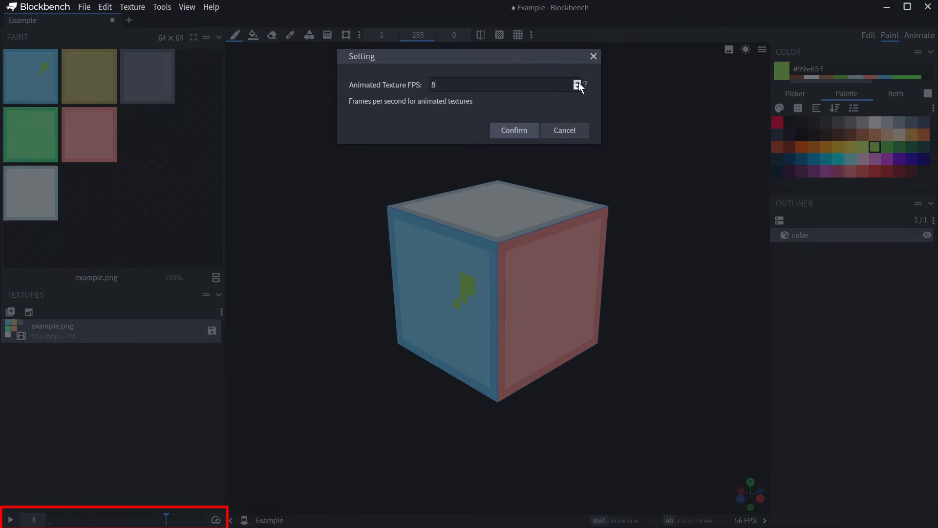
pyautogui.click(514, 130)
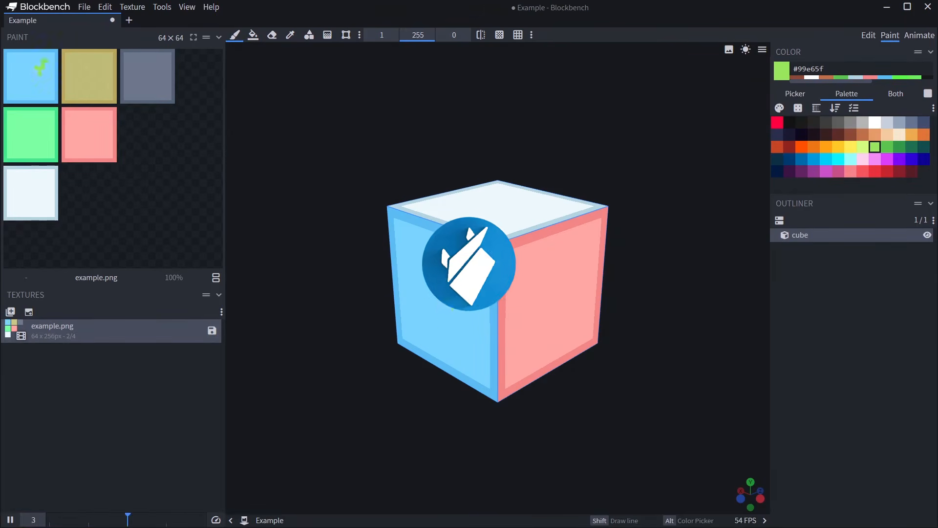